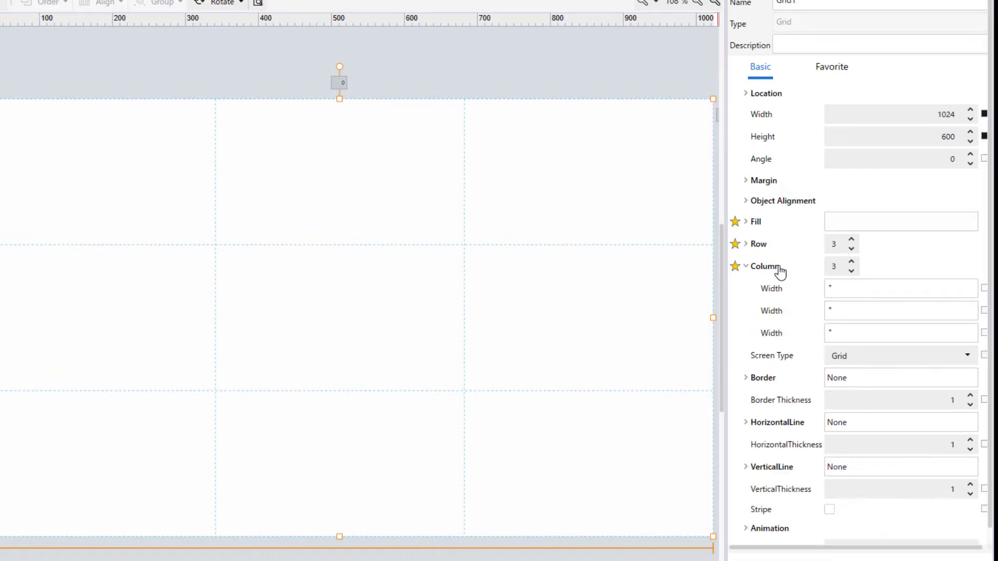
- Set the grid's third column width to 200 and place a Stack Panel spanning all three rows of that column
click(845, 333)
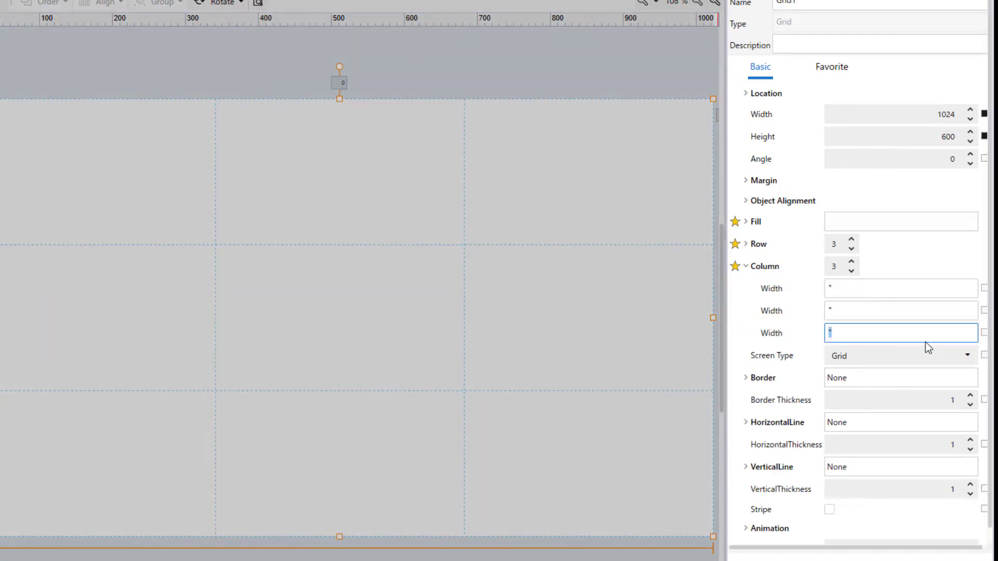
text(200)
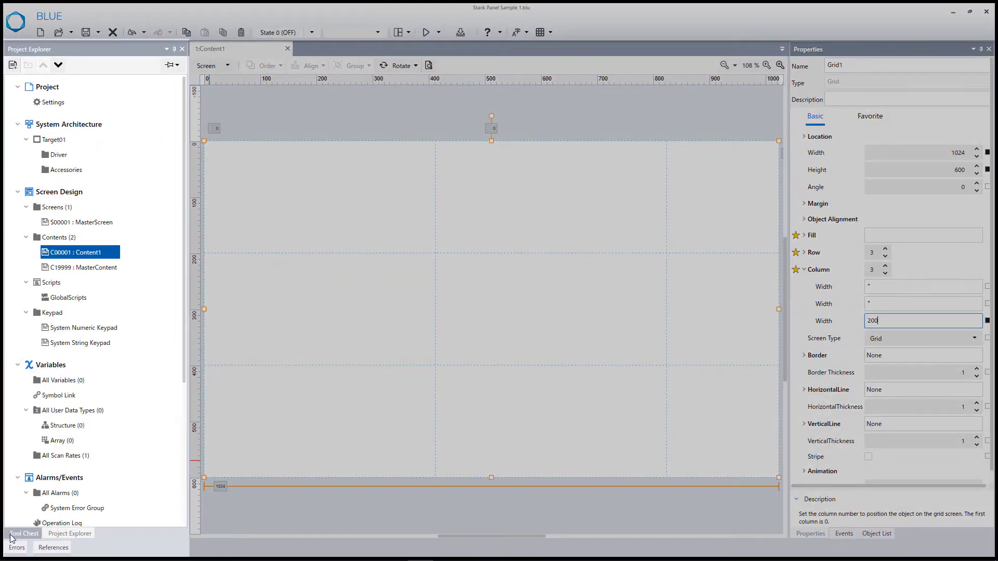
click(24, 534)
scroll(44, 499, down, 10)
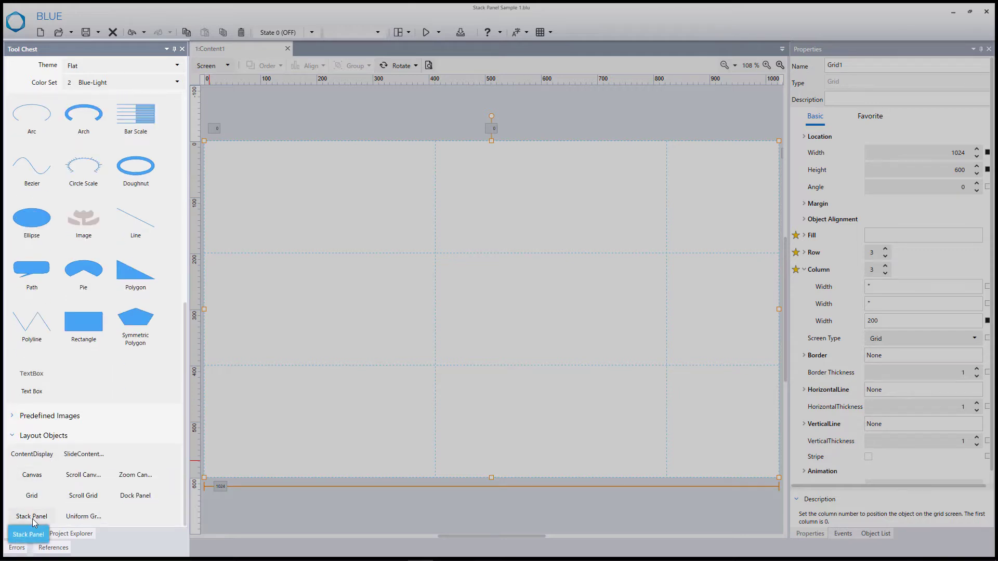
drag(33, 522, 731, 218)
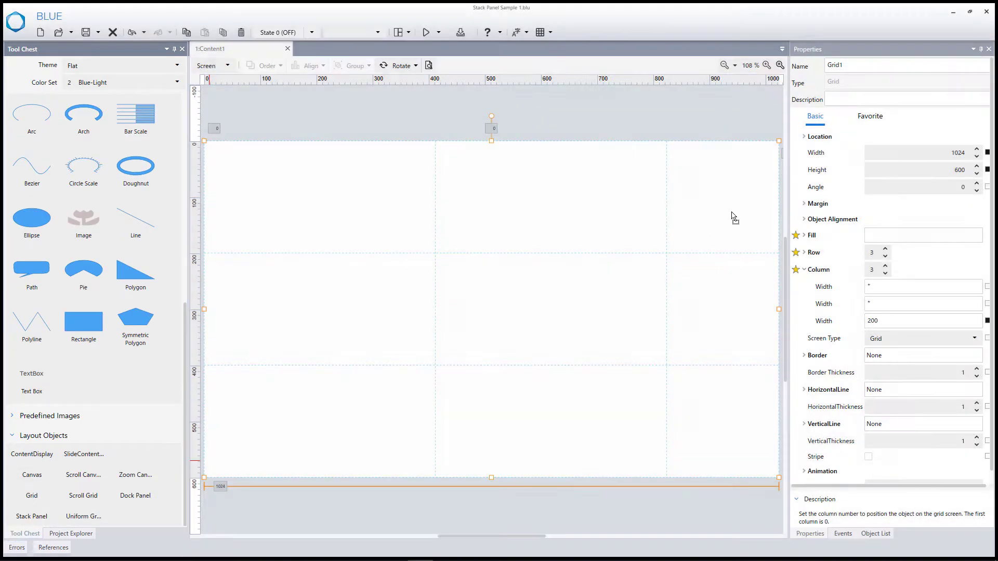
drag(723, 254, 715, 447)
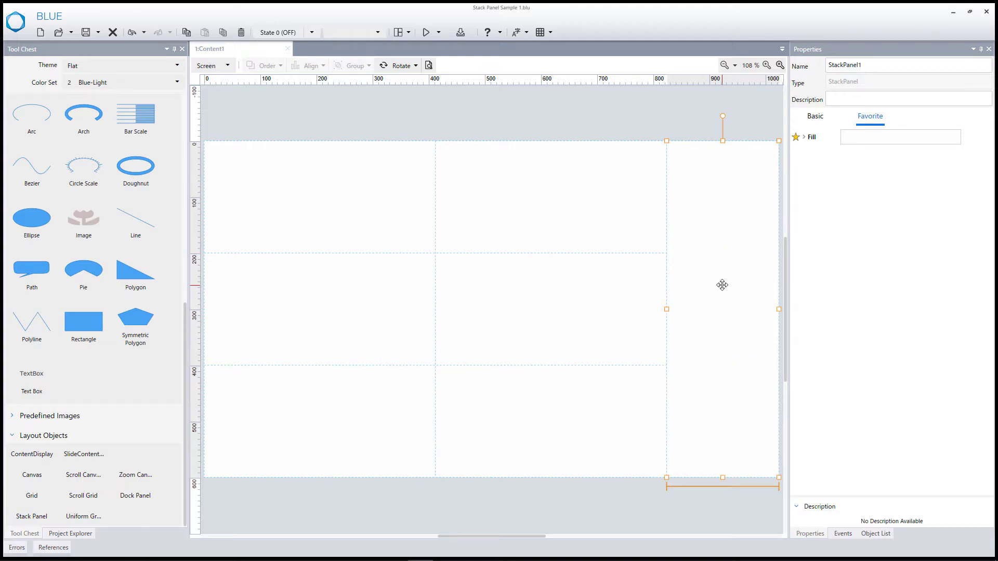
- Add a Switch inside the Stack Panel and set its height to 50
scroll(82, 240, up, 10)
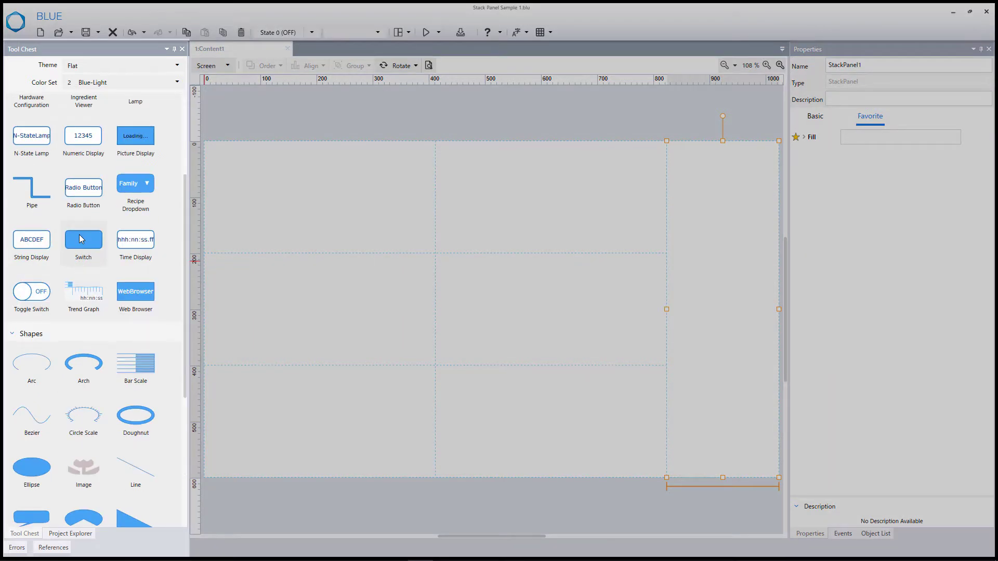
drag(81, 239, 733, 191)
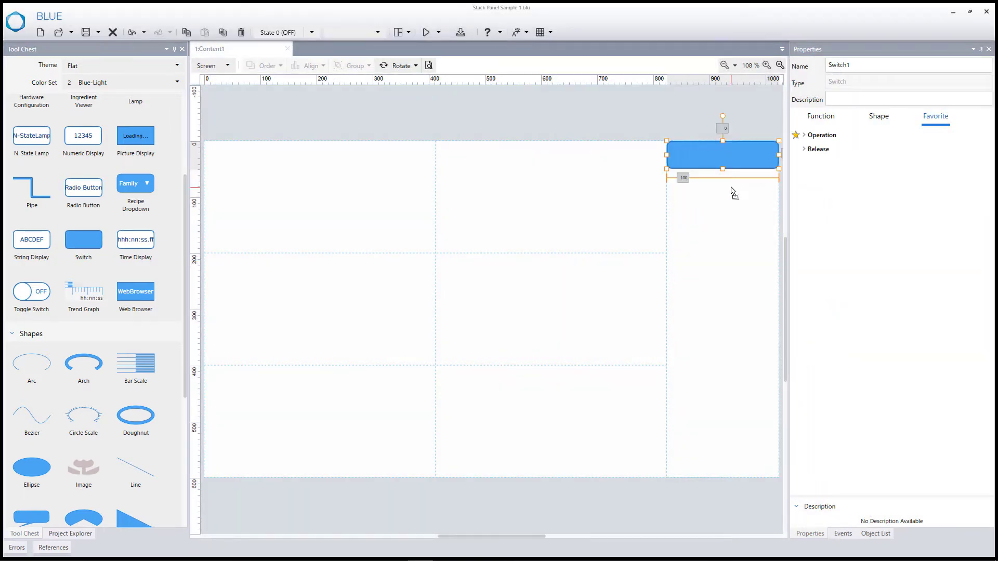
click(878, 116)
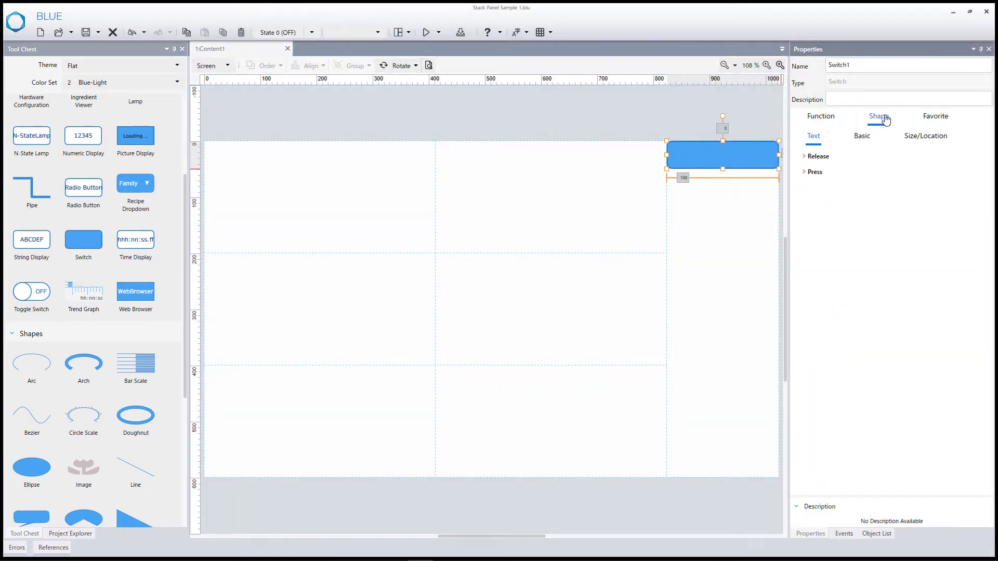
click(897, 179)
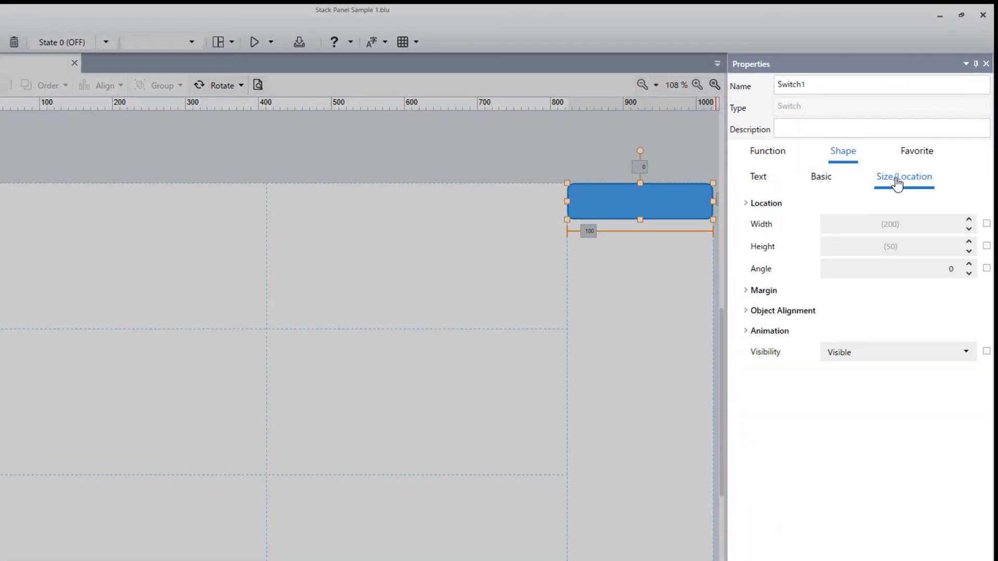
click(896, 246)
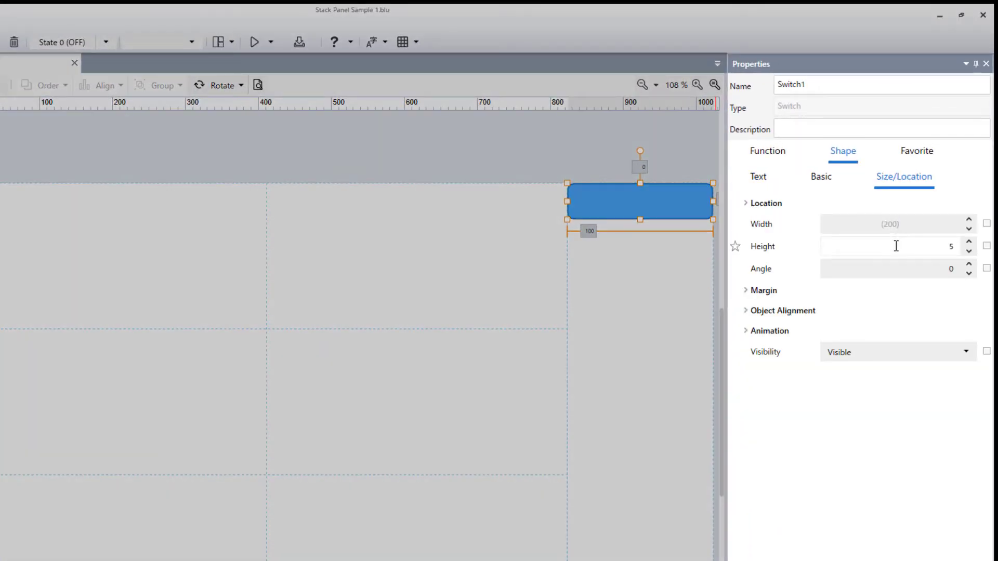
- Set the switch's left and right margins to 4
click(762, 292)
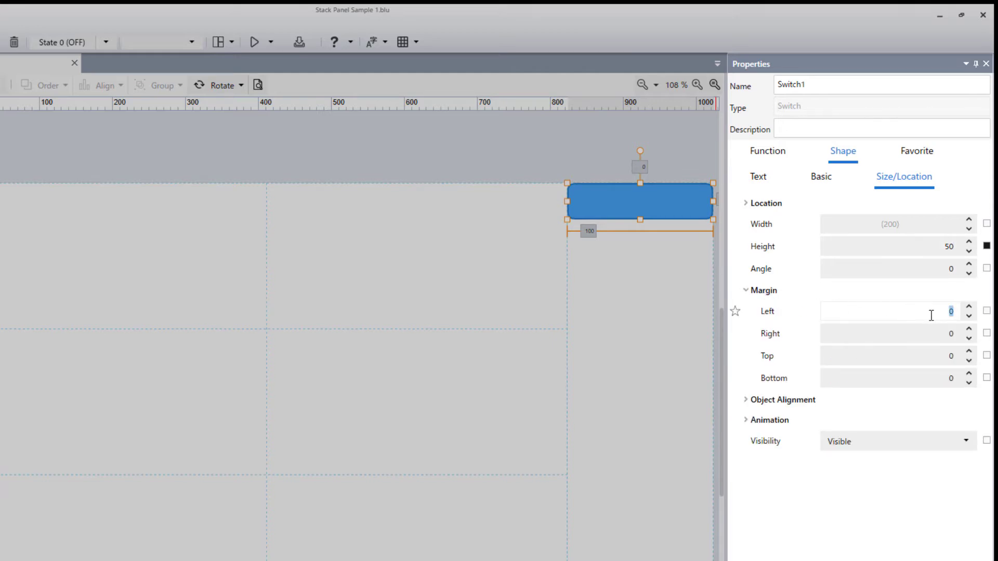
text(4)
click(935, 333)
text(4)
key(Return)
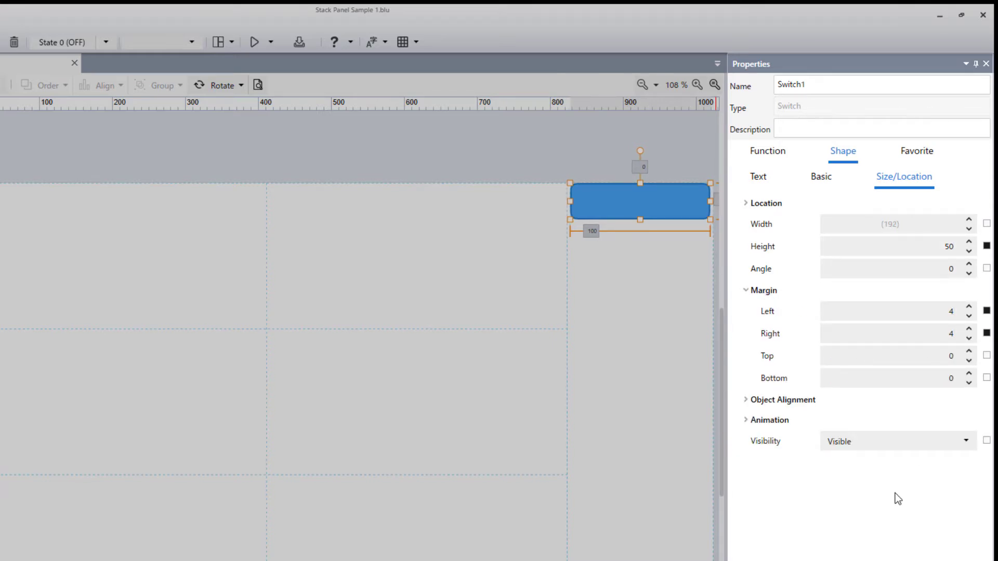
- Set the switch's Release and Press text to "Menu 1" and rename the switch Switch_Menu1
click(759, 182)
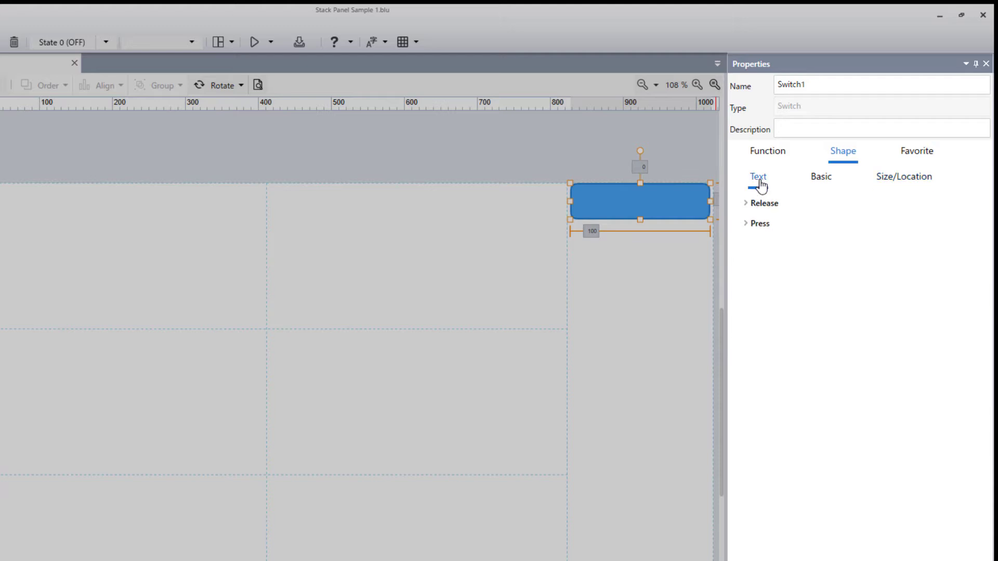
click(759, 203)
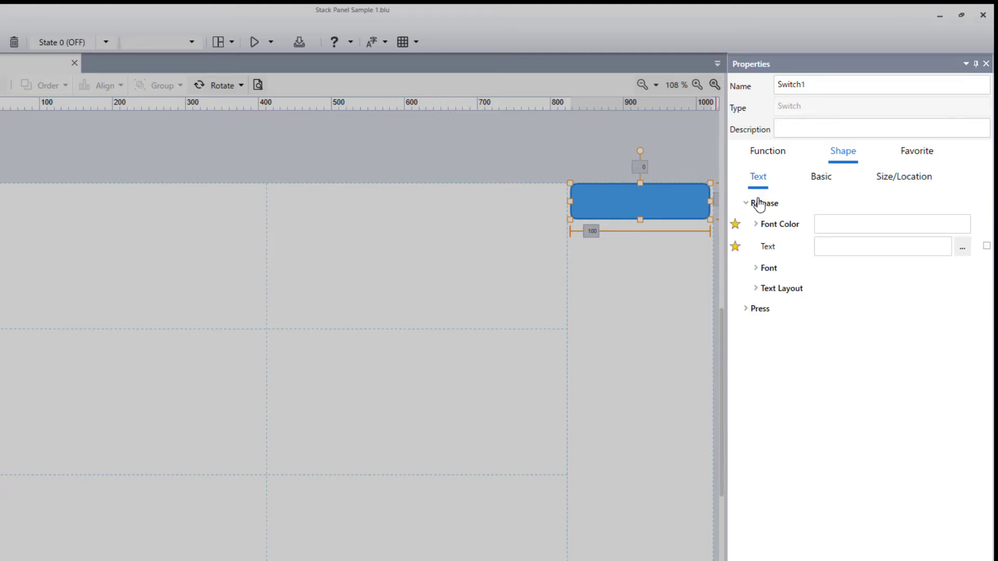
click(830, 248)
text(Me)
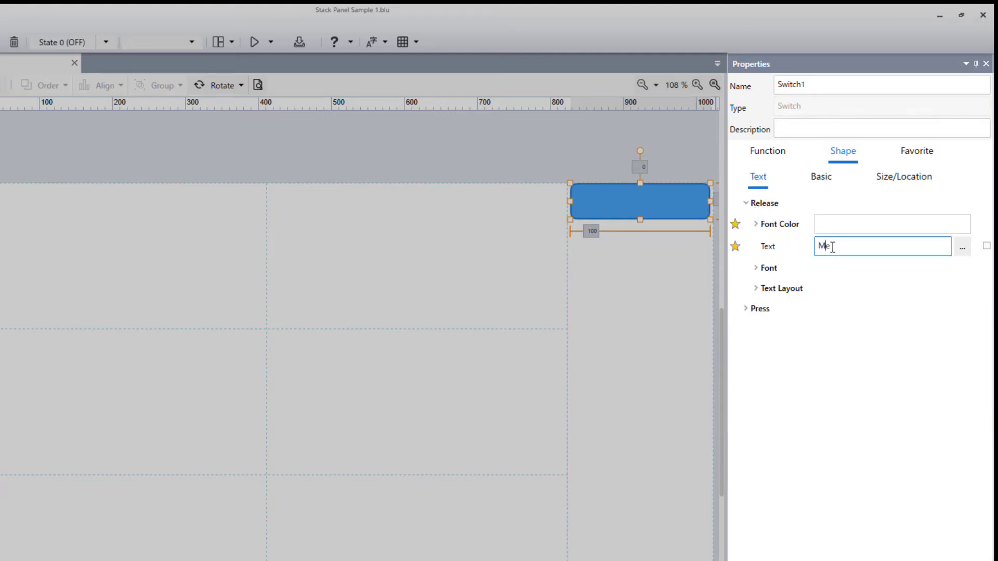
text(nu 1)
click(763, 311)
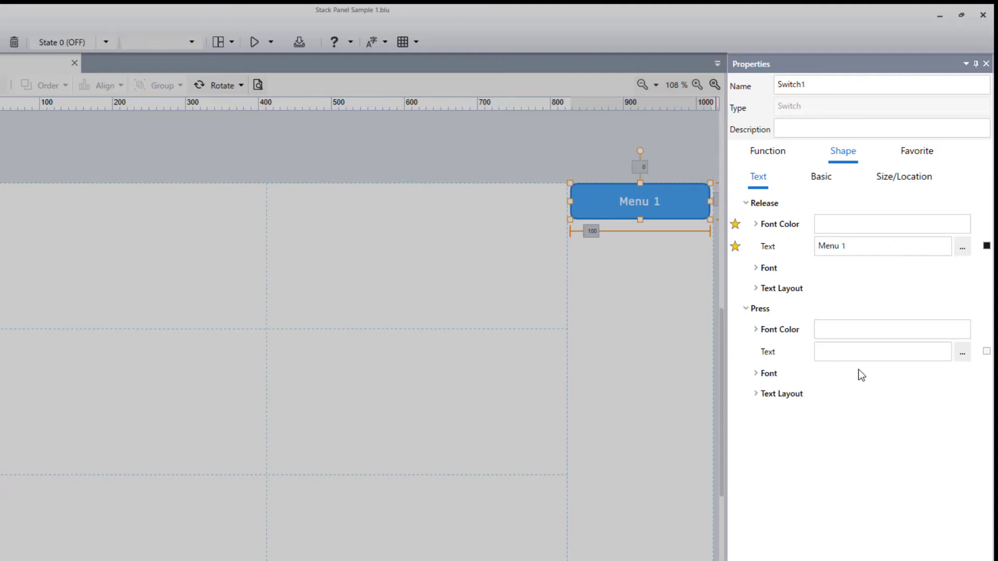
click(848, 353)
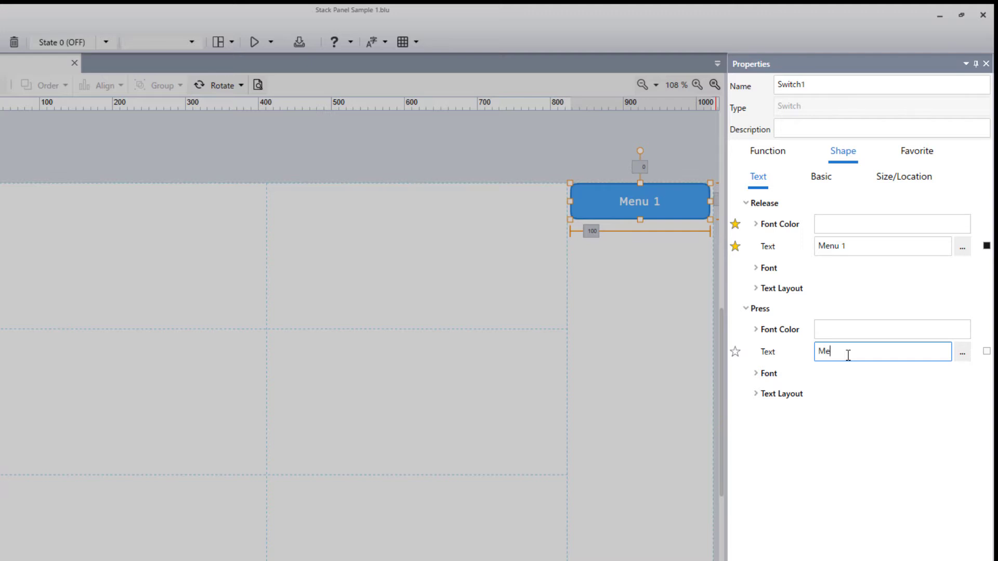
text(Menu 1)
click(848, 87)
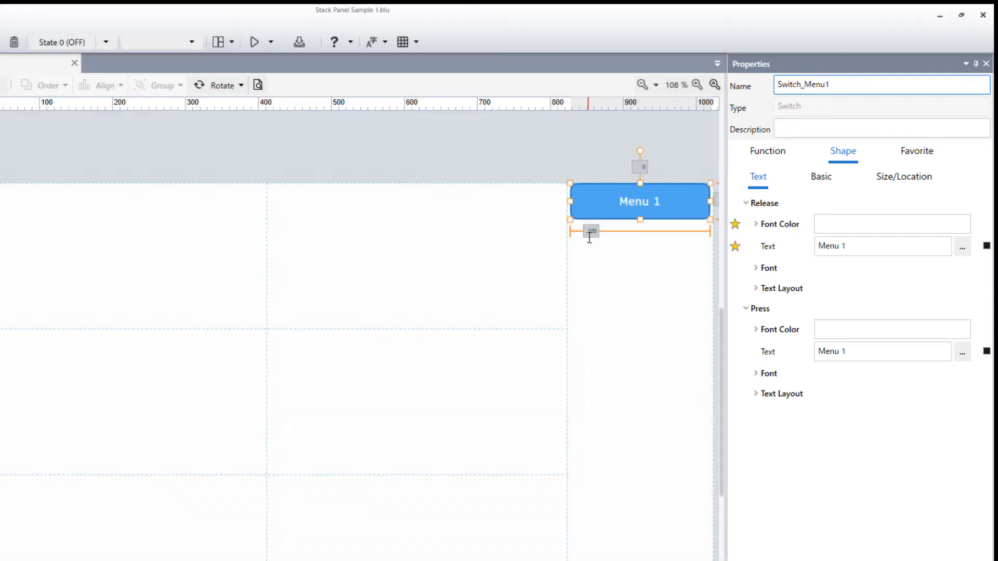
click(587, 261)
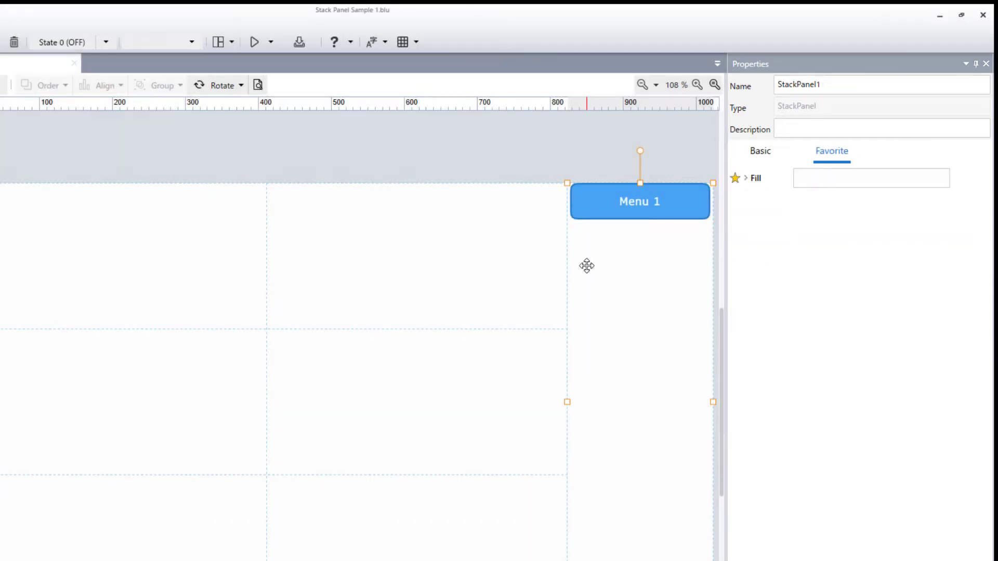
- Copy the Menu 1 switch and paste five duplicates into the Stack Panel
click(585, 205)
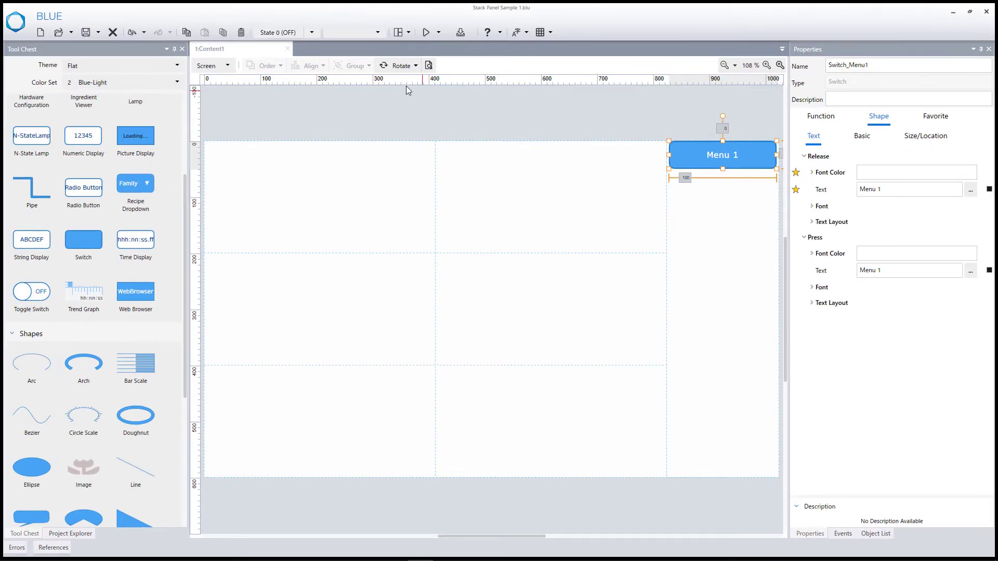
click(187, 37)
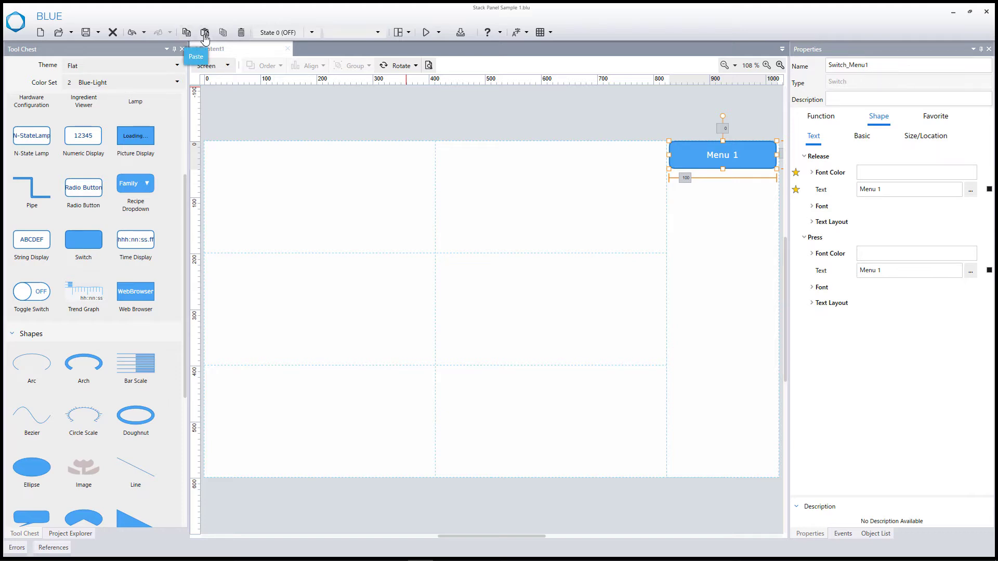
click(205, 33)
click(205, 33)
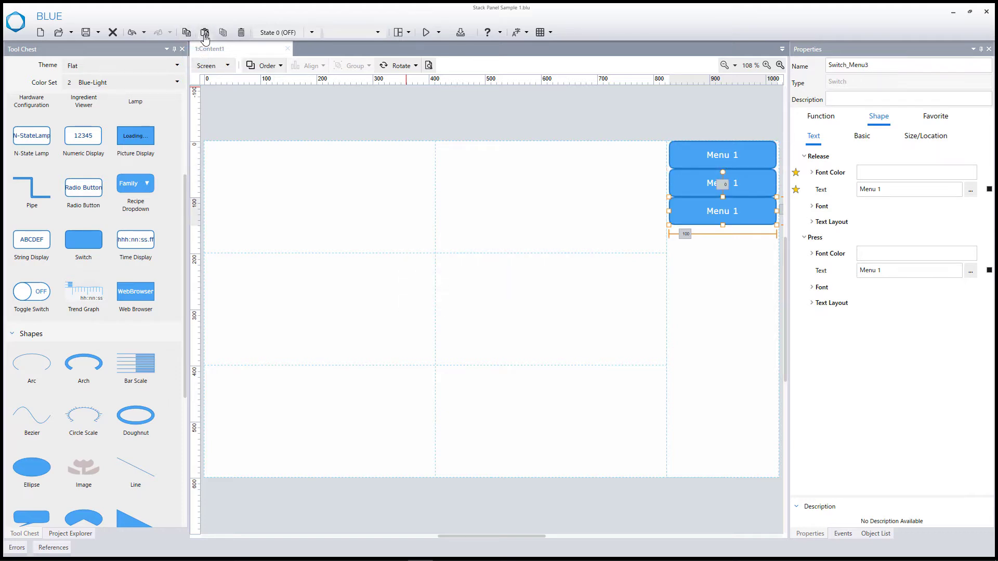
click(204, 33)
click(205, 33)
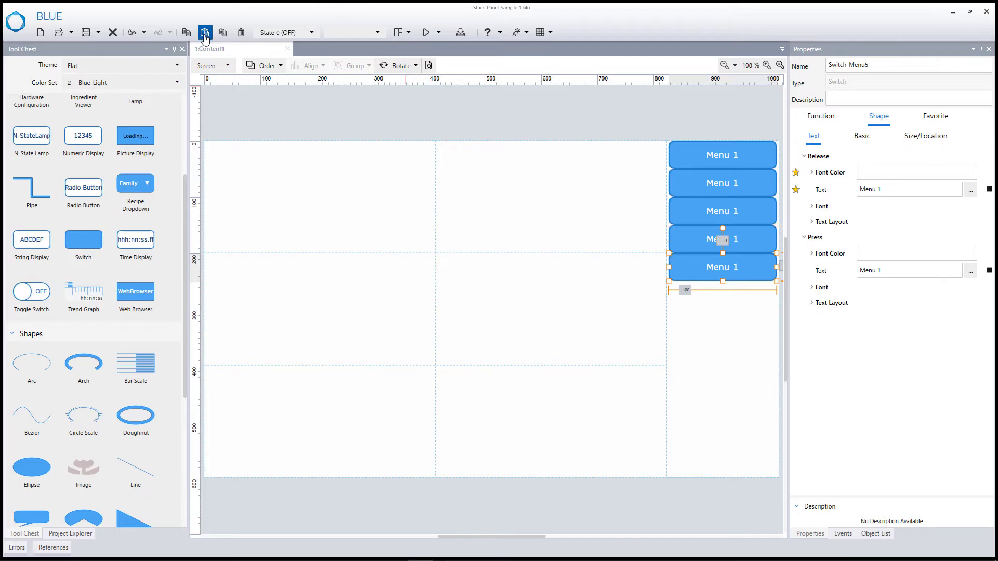
click(204, 33)
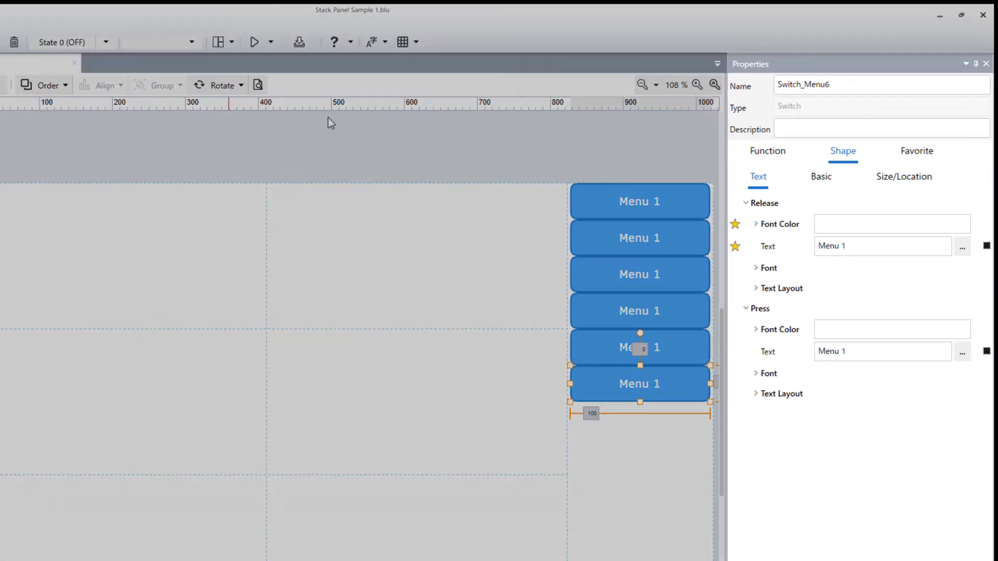
- Change the second switch's Release and Press text to "Menu 2"
click(723, 183)
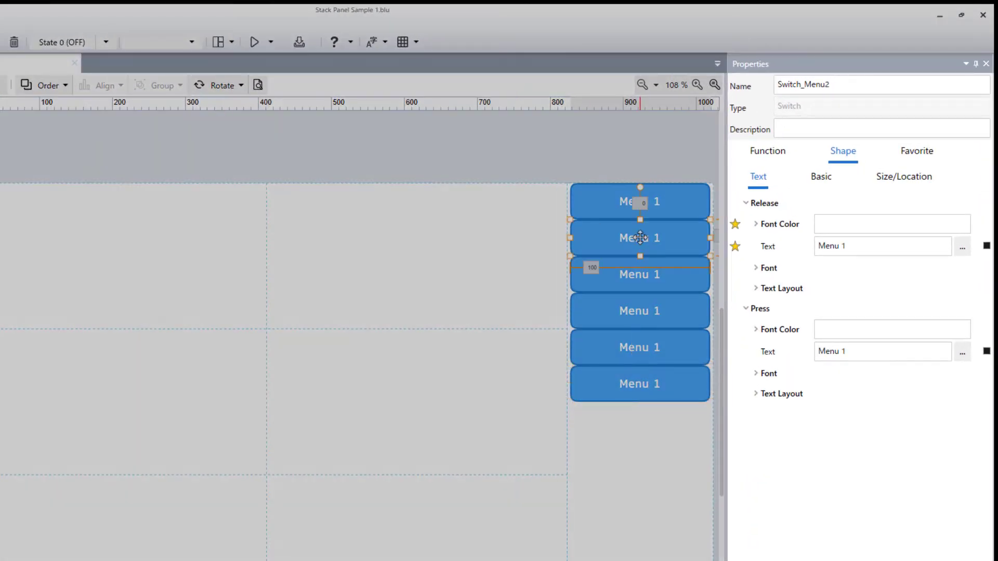
click(877, 248)
key(BackSpace)
text(2)
click(880, 350)
key(BackSpace)
text(2)
- Change the third switch's Release and Press text to "Menu 3"
click(657, 274)
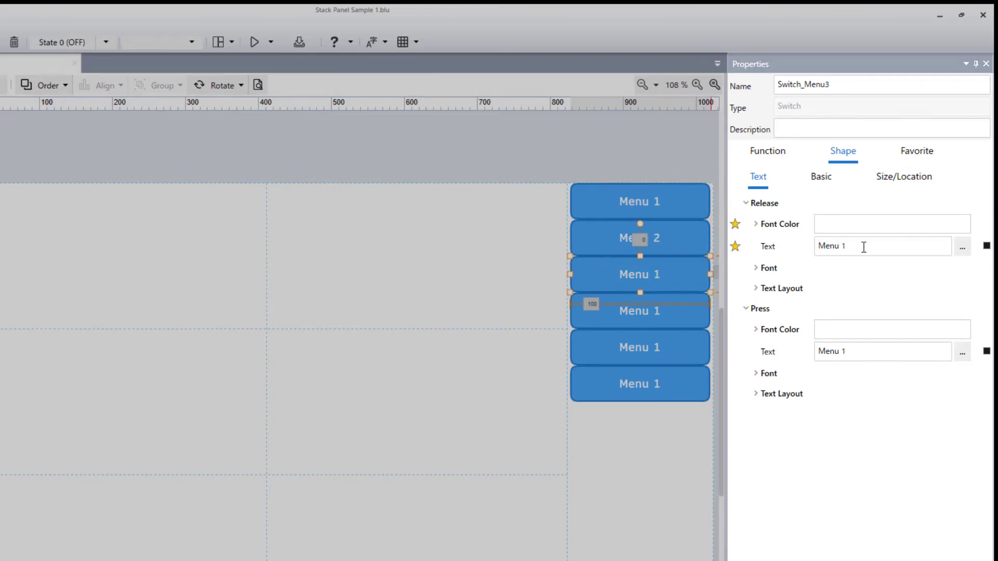
click(864, 247)
text(3)
click(852, 351)
text(3)
- Change the fourth switch's Release and Press text to "Menu 4"
click(657, 310)
click(862, 248)
text(4)
click(865, 356)
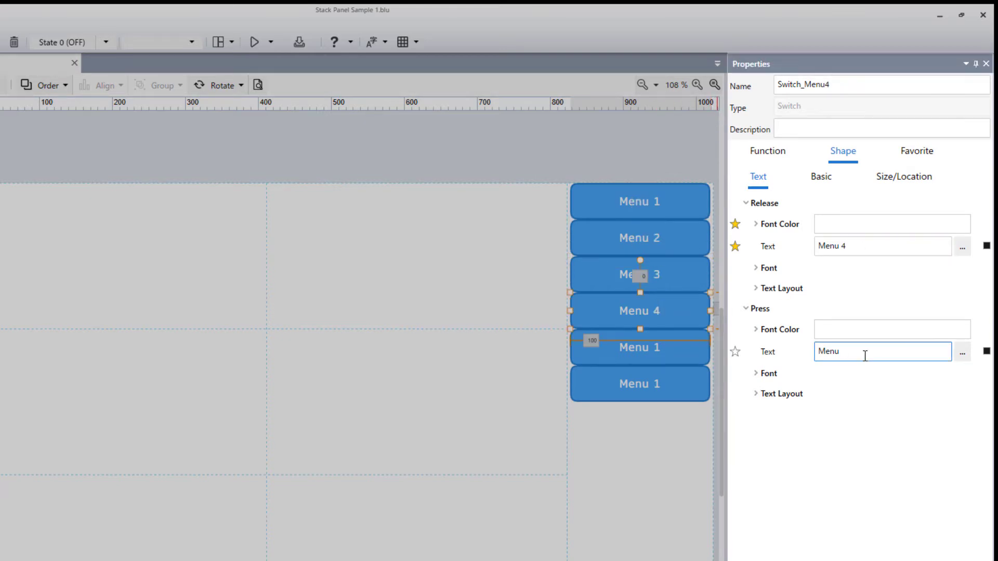
text(4)
- Change the fifth switch's Release and Press text to "Menu 5"
click(639, 347)
click(863, 247)
text(5)
click(866, 351)
text(5)
- Change the sixth switch's Release and Press text to "Menu 6"
click(639, 384)
click(861, 246)
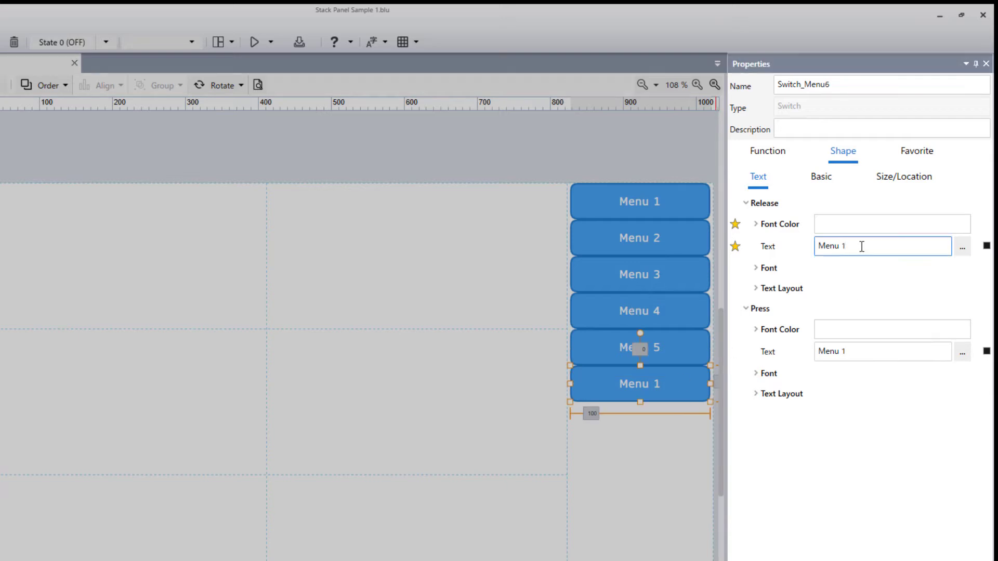
key(BackSpace)
text(6)
click(860, 350)
key(BackSpace)
text(6)
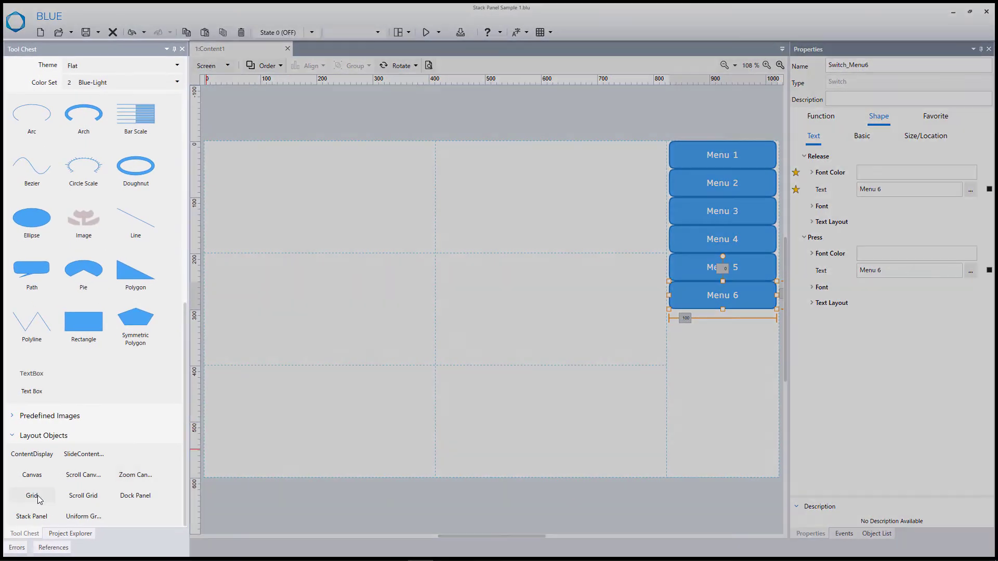
- Add a Grid to the Stack Panel below the Menu 6 switch and set its height to 120
click(31, 498)
drag(31, 497, 741, 352)
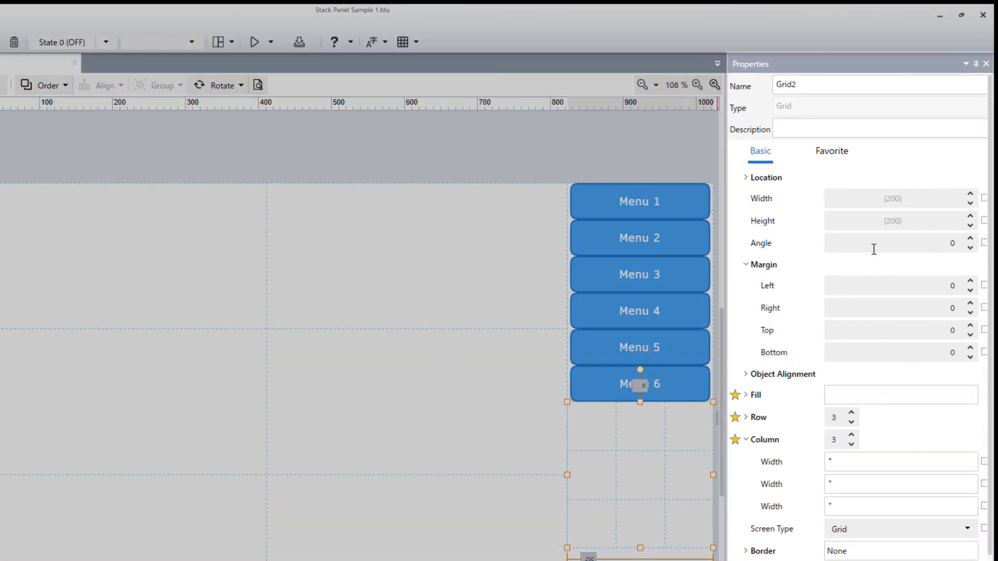
click(915, 172)
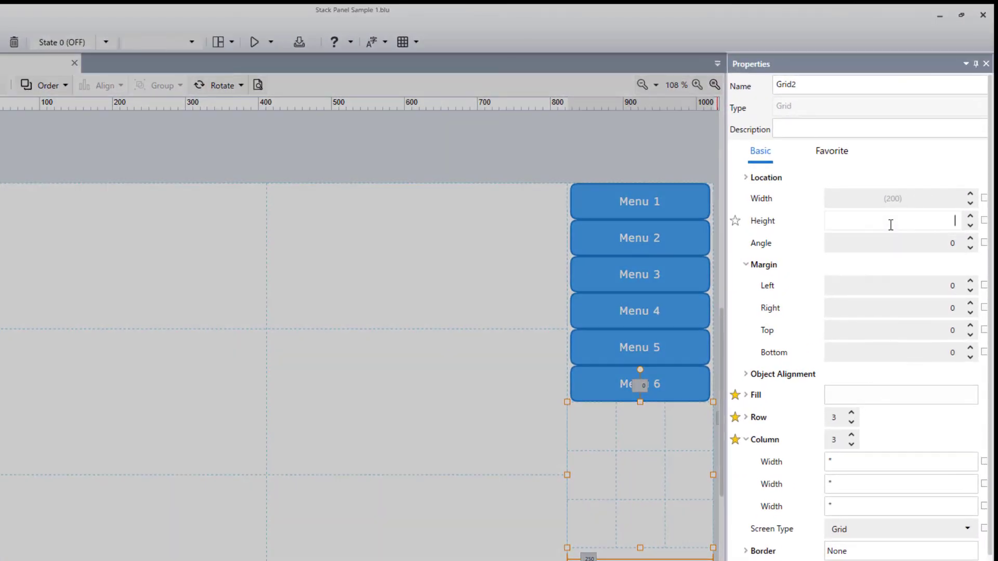
text(120)
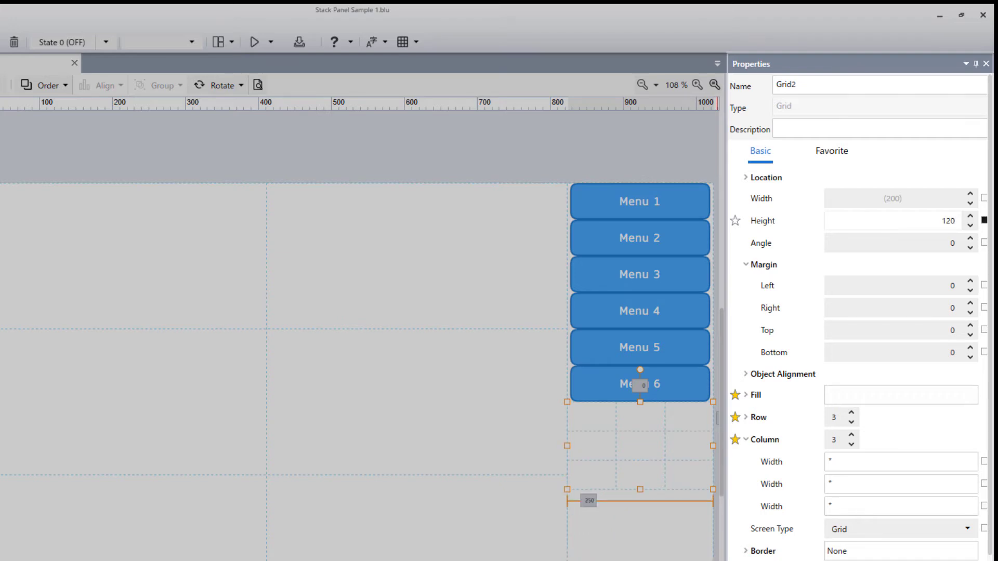
- Set the nested grid's left and right margins to 16 and reduce it to one column
click(929, 285)
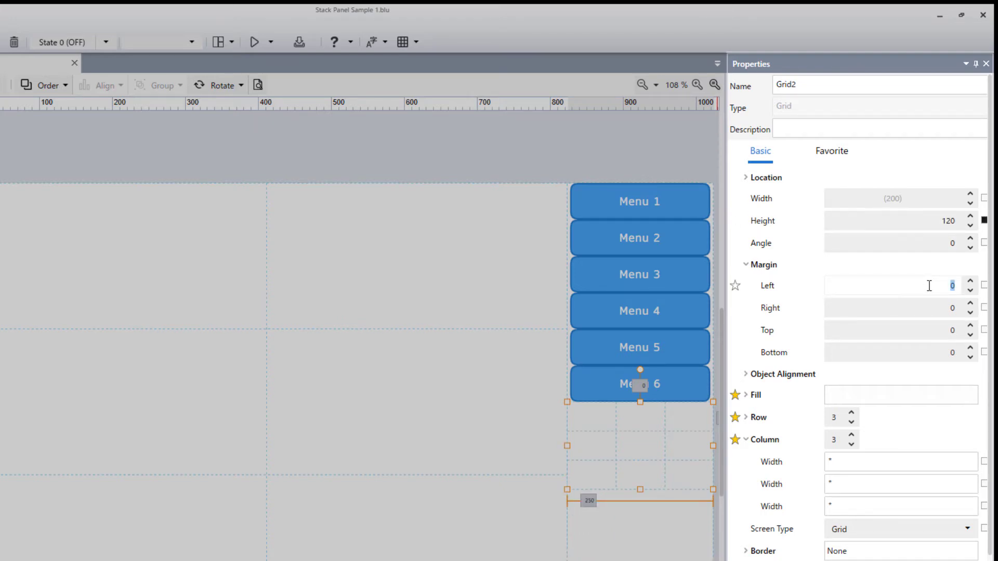
text(16)
click(931, 304)
text(16)
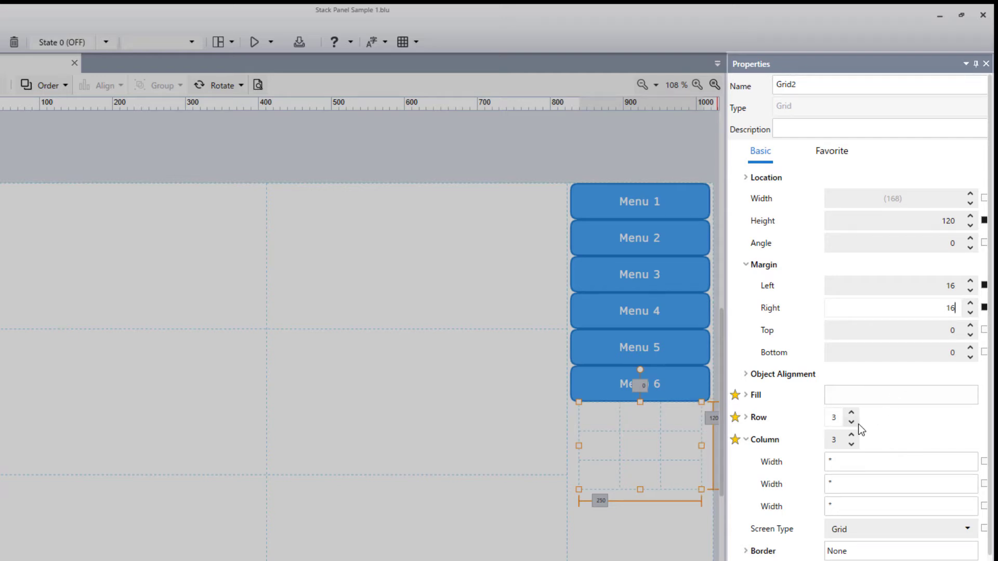
click(852, 444)
click(852, 444)
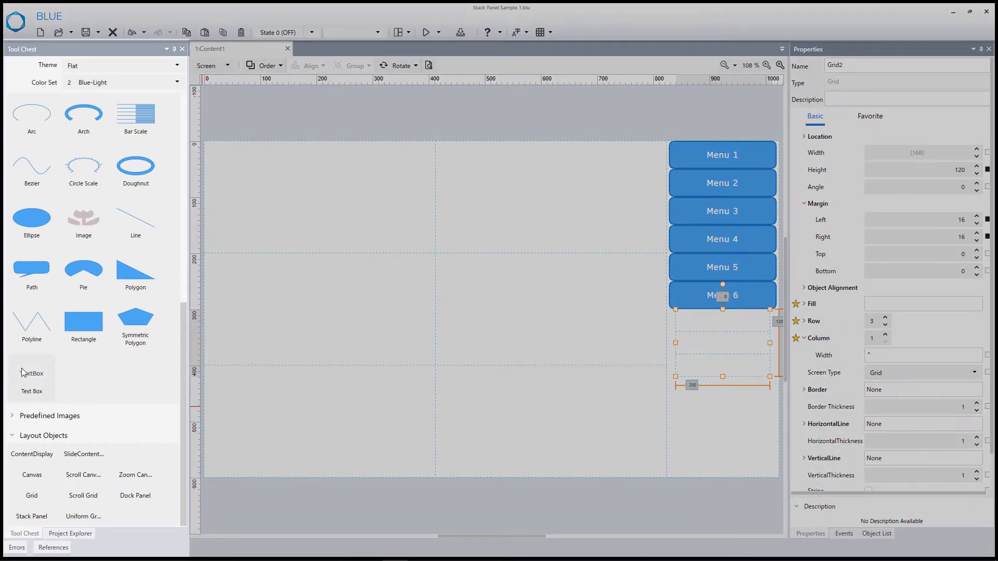
- Add a Text Box to the first row of the nested grid and set its text to "Sub Menu 1_1"
drag(27, 375, 716, 328)
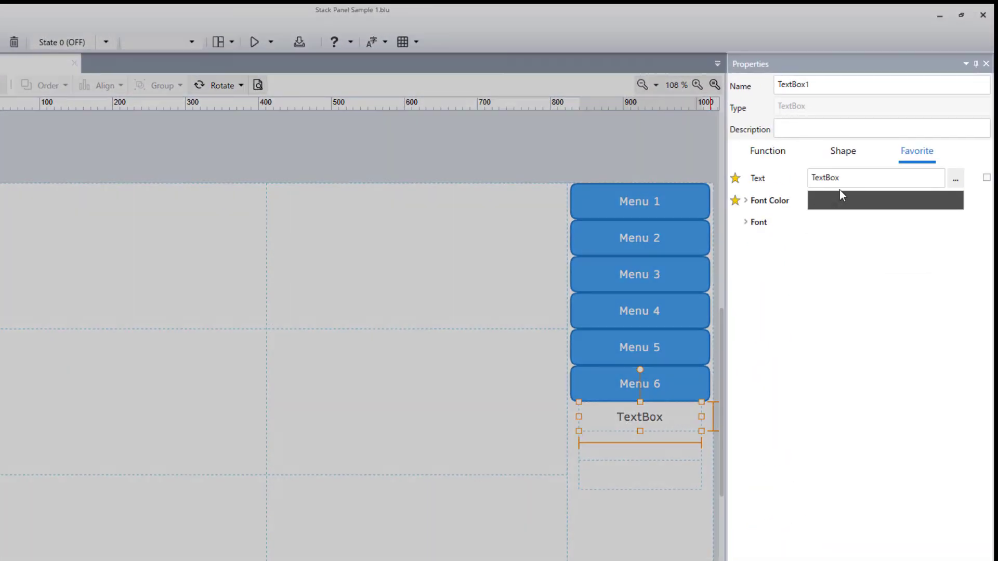
click(838, 178)
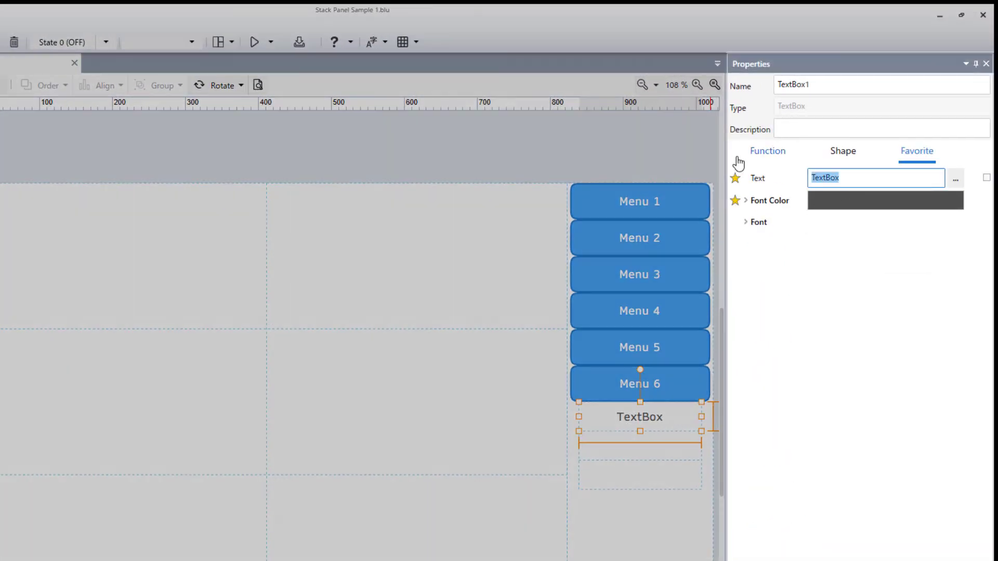
text(Su)
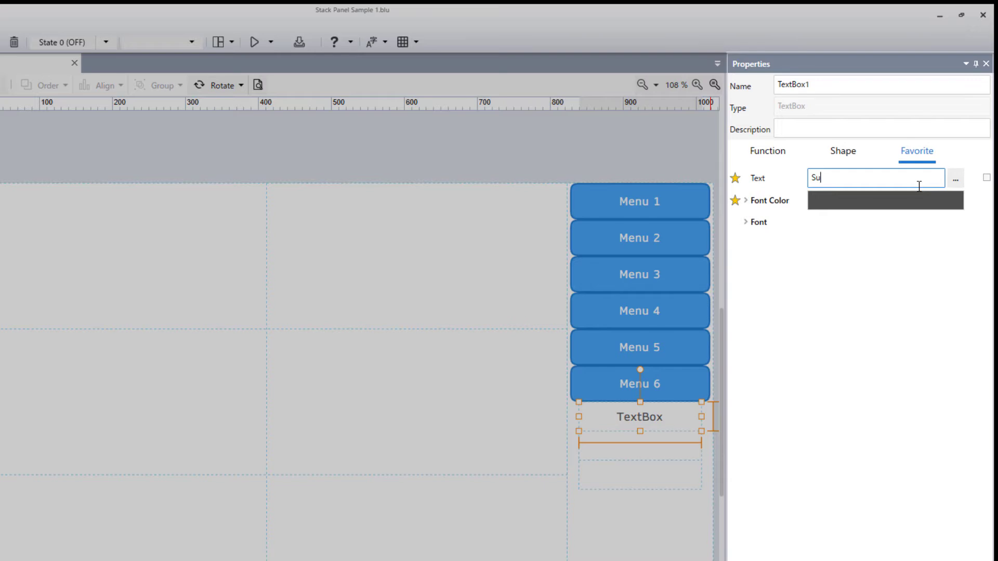
text(b Menu 1_1)
key(Return)
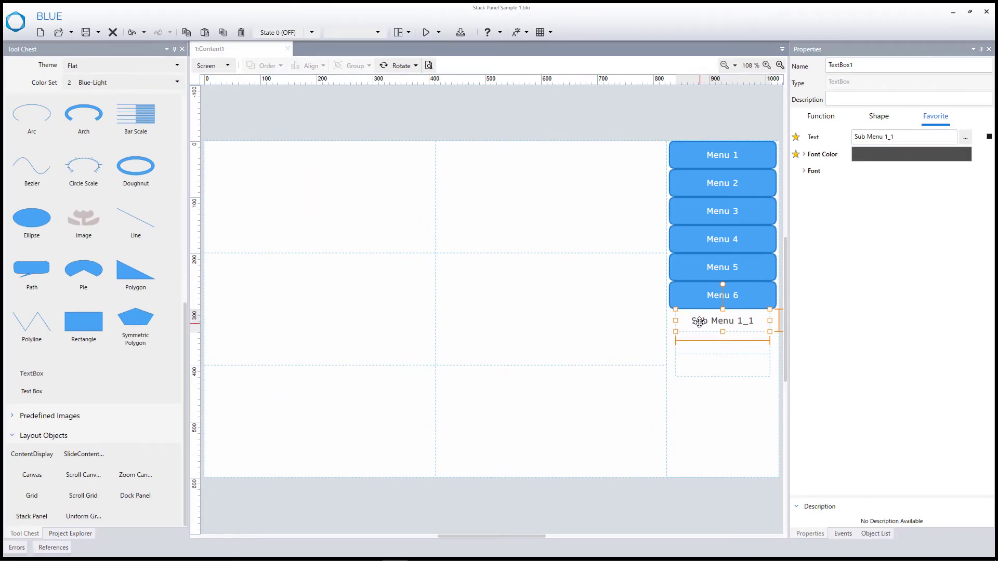
- Copy the text box into the nested grid's other two rows and set their texts to "Sub Menu 1_2" and "Sub Menu 1_3"
click(186, 33)
click(205, 33)
click(204, 33)
click(712, 347)
click(906, 137)
key(BackSpace)
text(2)
key(Return)
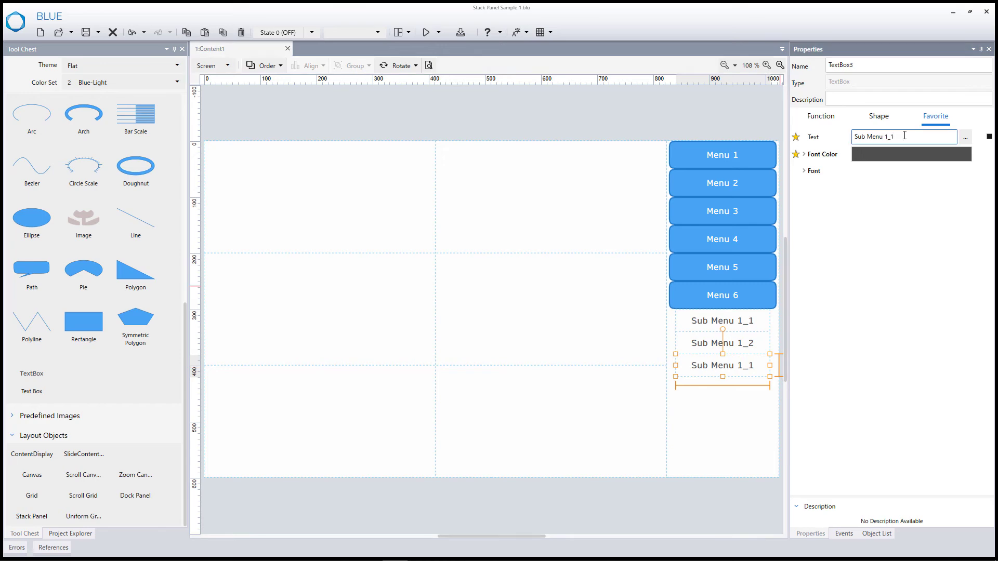
click(697, 396)
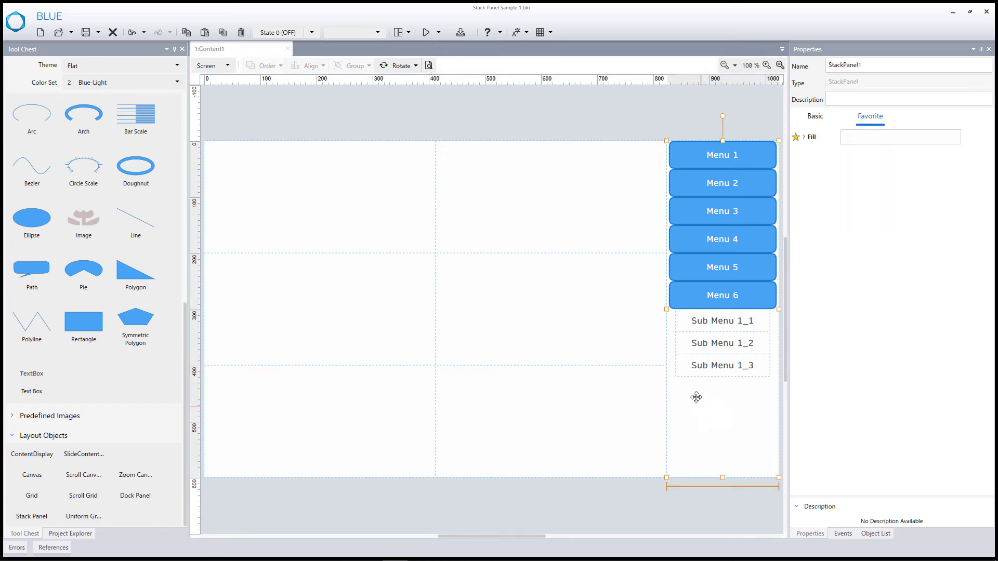
- Rename the nested grid holding the three sub menu text boxes to "Grid_SubMenu1"
click(680, 314)
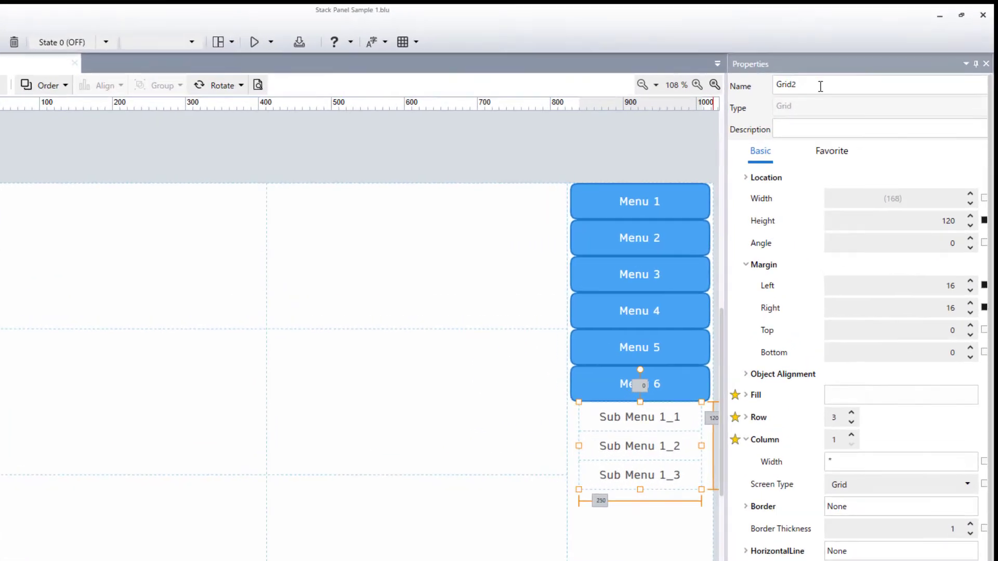
click(820, 86)
key(BackSpace)
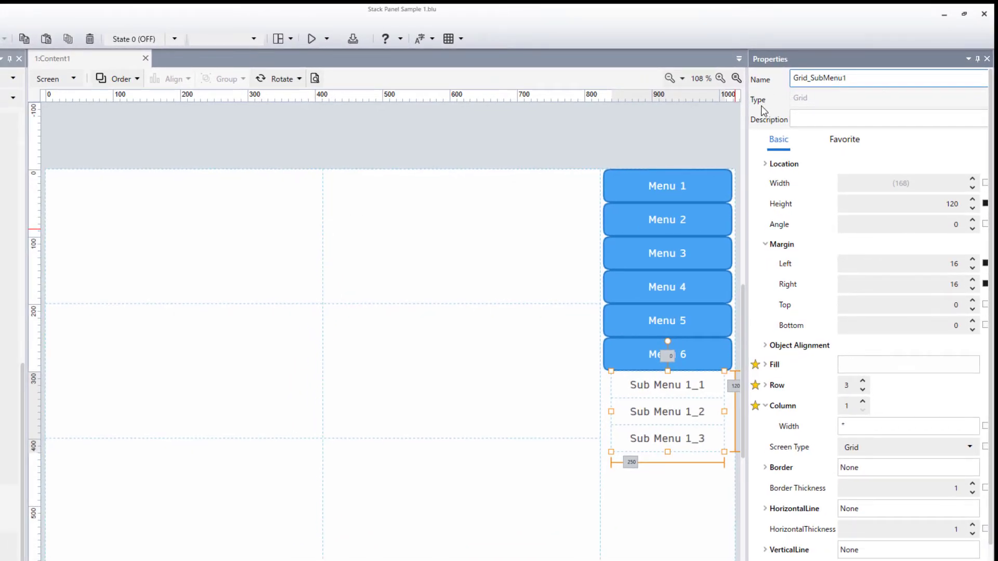
click(706, 133)
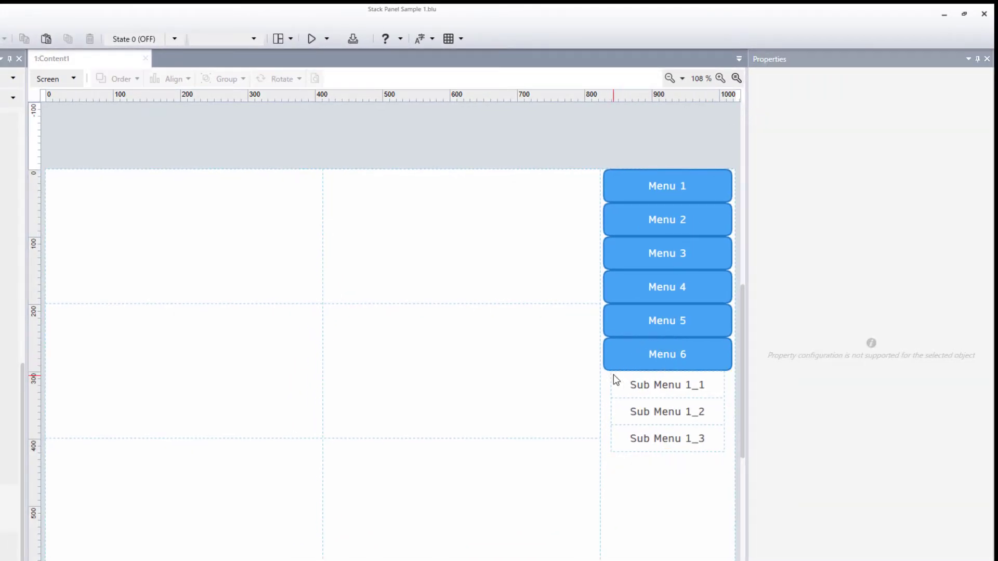
- Copy Grid_SubMenu1 and paste four copies of it into the Stack Panel
click(616, 380)
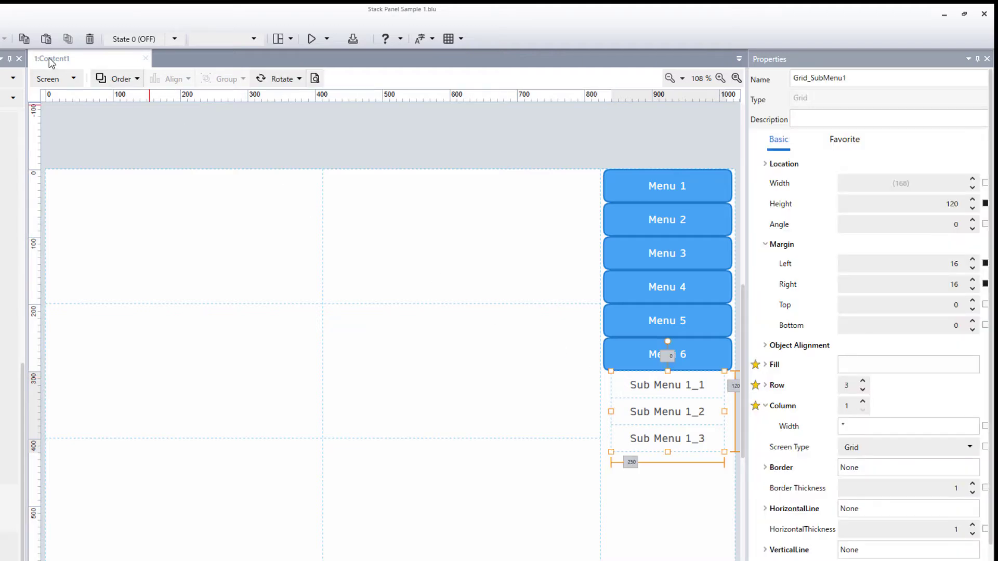
click(604, 394)
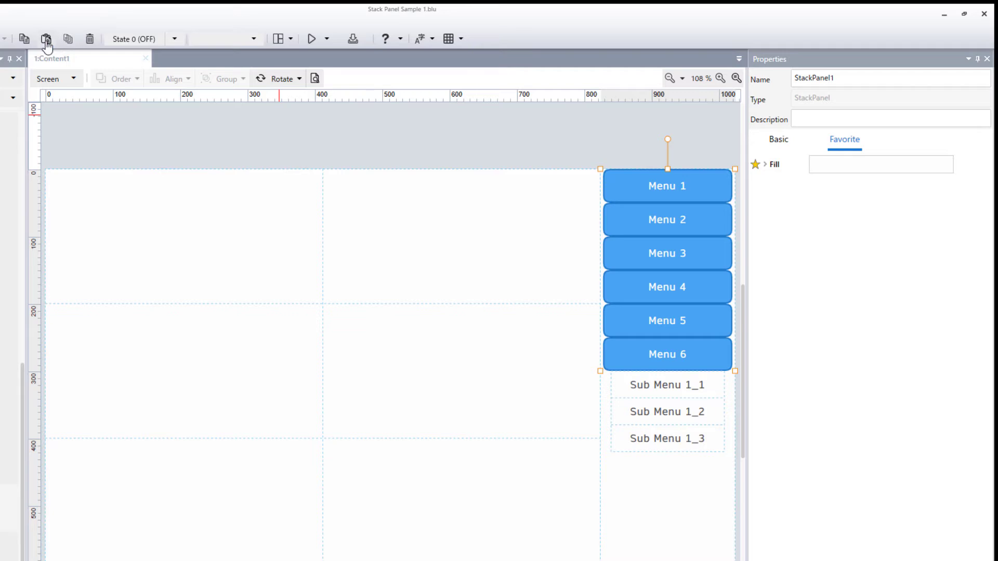
click(46, 41)
click(605, 389)
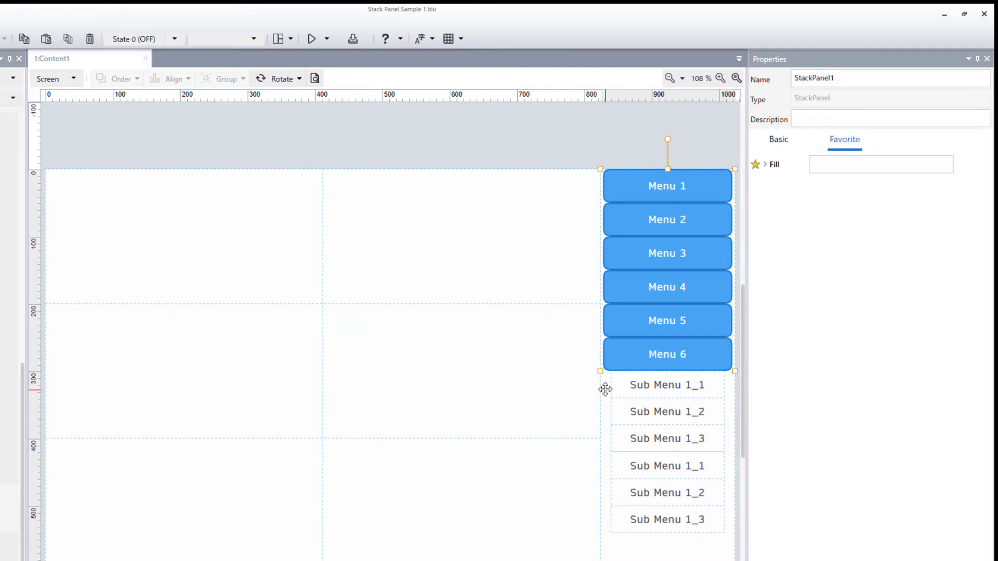
click(44, 40)
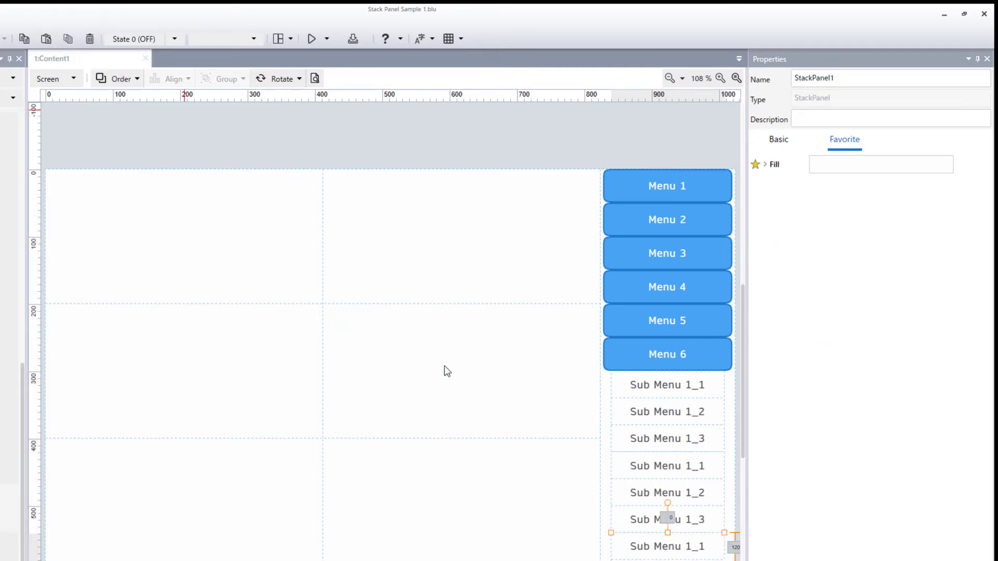
click(601, 394)
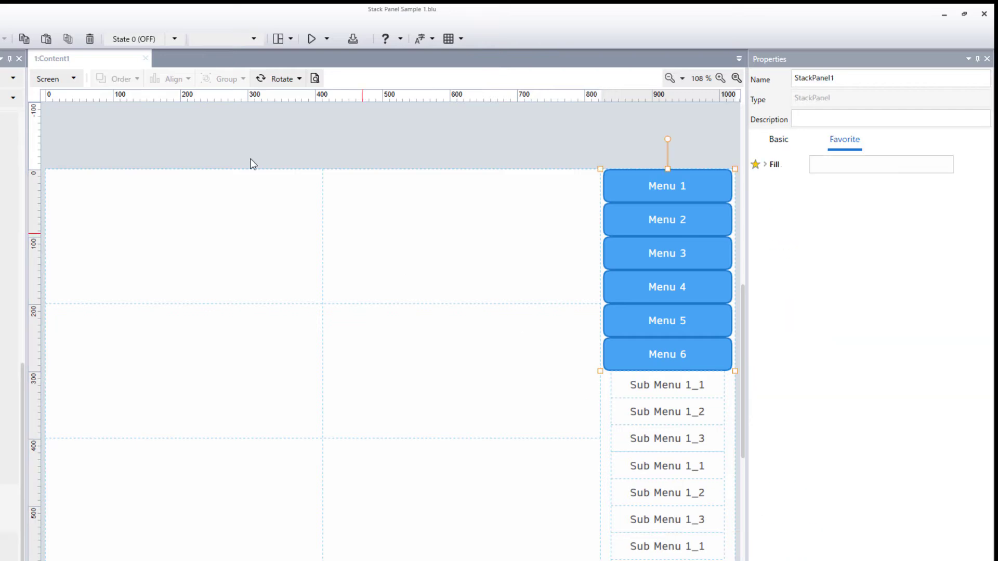
click(46, 40)
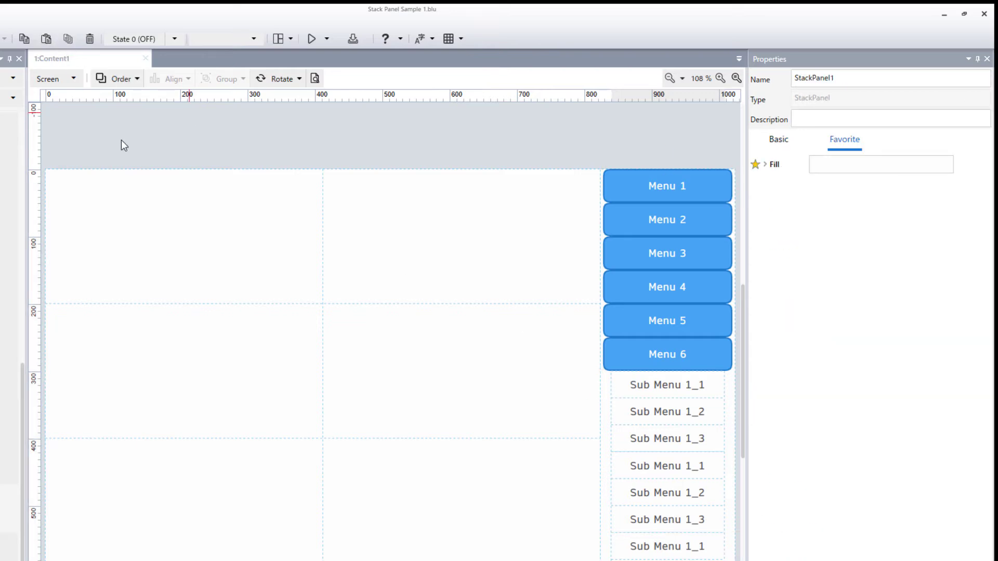
click(603, 396)
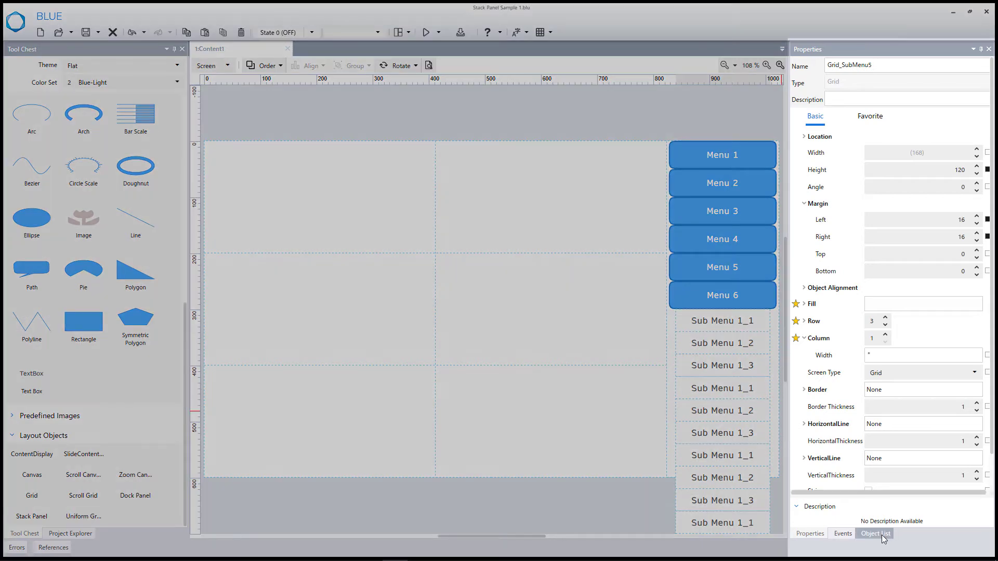
- Select StackPanel1 in the object list and paste a fifth copy of the sub menu grid into it
click(879, 537)
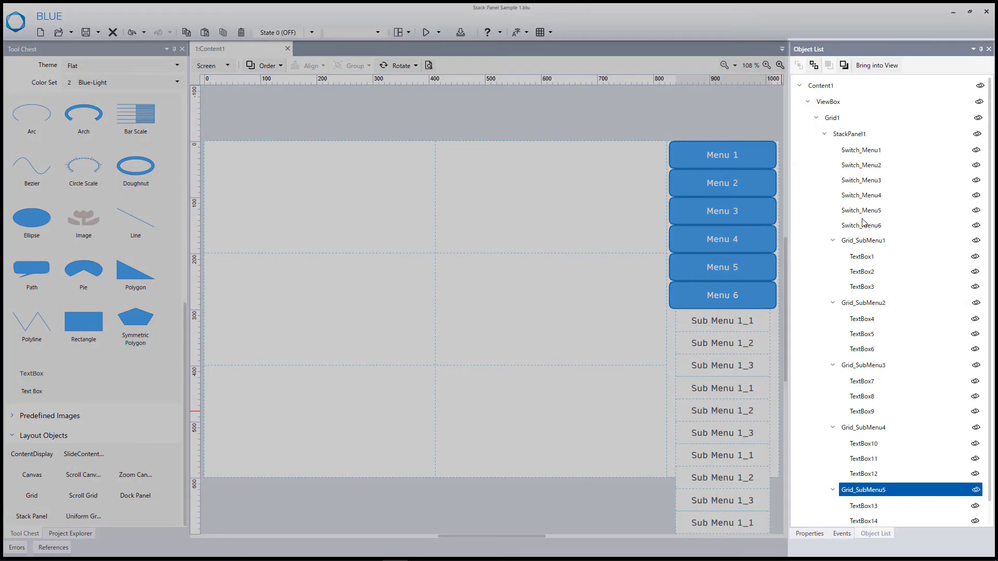
click(853, 135)
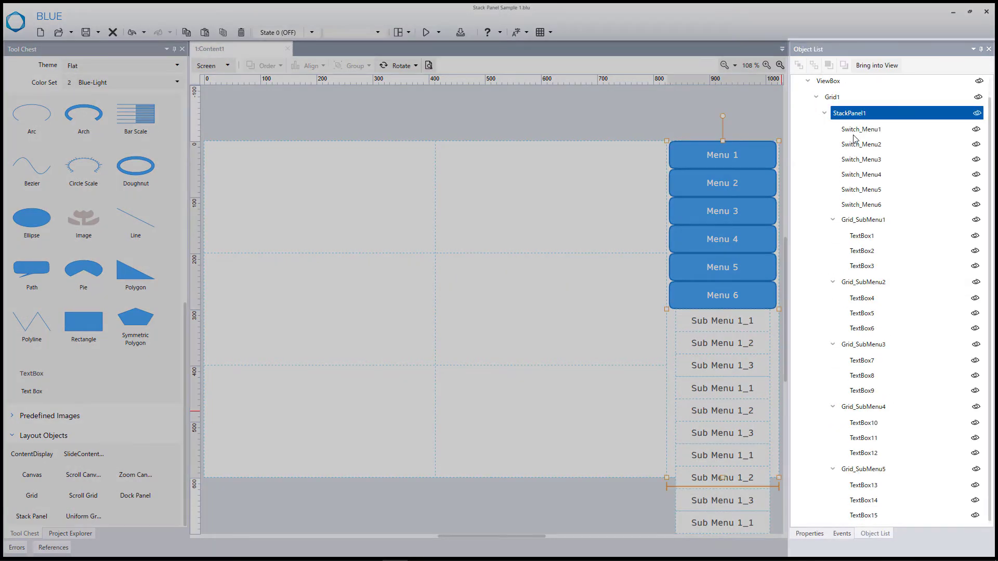
click(204, 35)
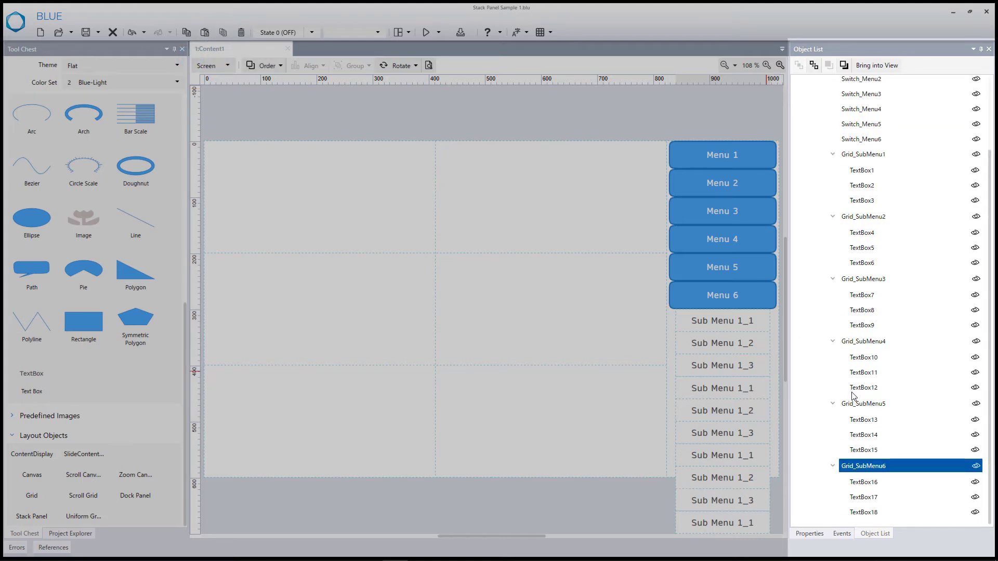
- Change the second sub menu grid's texts to "Sub Menu 2_1", "Sub Menu 2_2" and "Sub Menu 2_3"
click(723, 389)
click(809, 534)
click(888, 137)
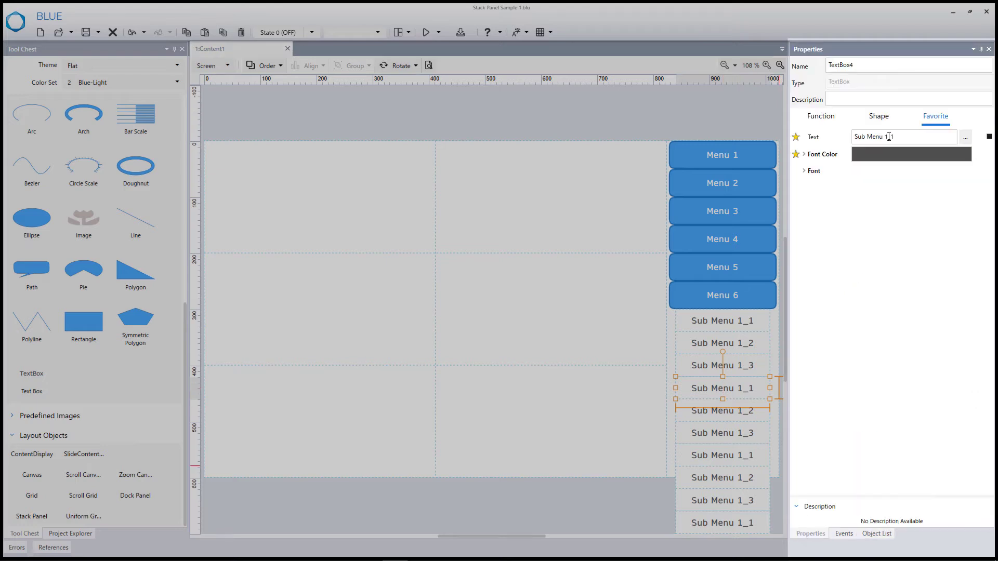
key(BackSpace)
text(2)
click(723, 412)
text(2)
drag(889, 137, 884, 136)
click(723, 434)
text(2)
- Change the third sub menu grid's texts to "Sub Menu 3_1", "Sub Menu 3_2" and "Sub Menu 3_3"
click(723, 456)
text(3)
click(725, 480)
text(3)
click(723, 501)
text(3)
- Change the fourth sub menu grid's texts to "Sub Menu 4_1", "Sub Menu 4_2" and "Sub Menu 4_3"
scroll(723, 364, down, 7)
click(723, 306)
text(4)
click(722, 356)
text(4)
- Change the fifth sub menu grid's texts to "Sub Menu 5_1", "Sub Menu 5_2" and "Sub Menu 5_3"
click(723, 374)
text(5)
click(733, 422)
text(5)
- Change the sixth sub menu grid's texts to "Sub Menu 6_1", "Sub Menu 6_2" and "Sub Menu 6_3"
click(723, 441)
text(6)
click(722, 465)
click(722, 484)
text(6)
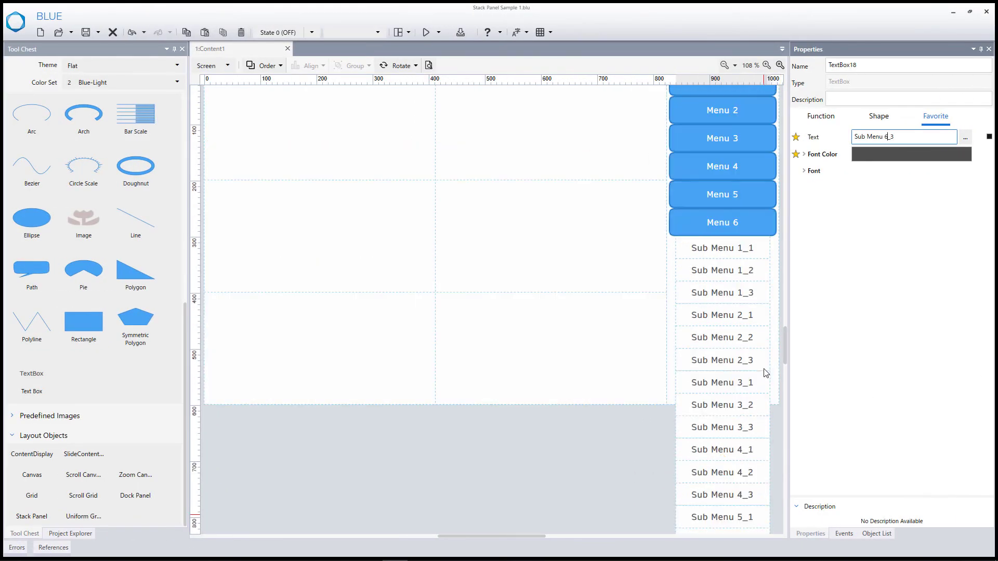
- Move Grid_SubMenu1 backward in the object order until it sits directly below the Menu 1 switch
scroll(764, 369, up, 2)
scroll(764, 369, down, 1)
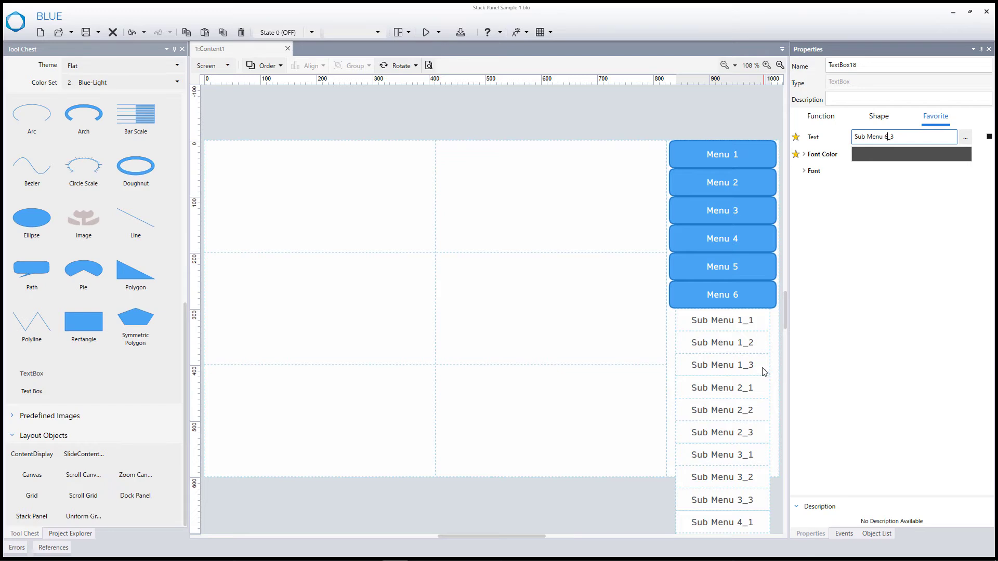
click(679, 312)
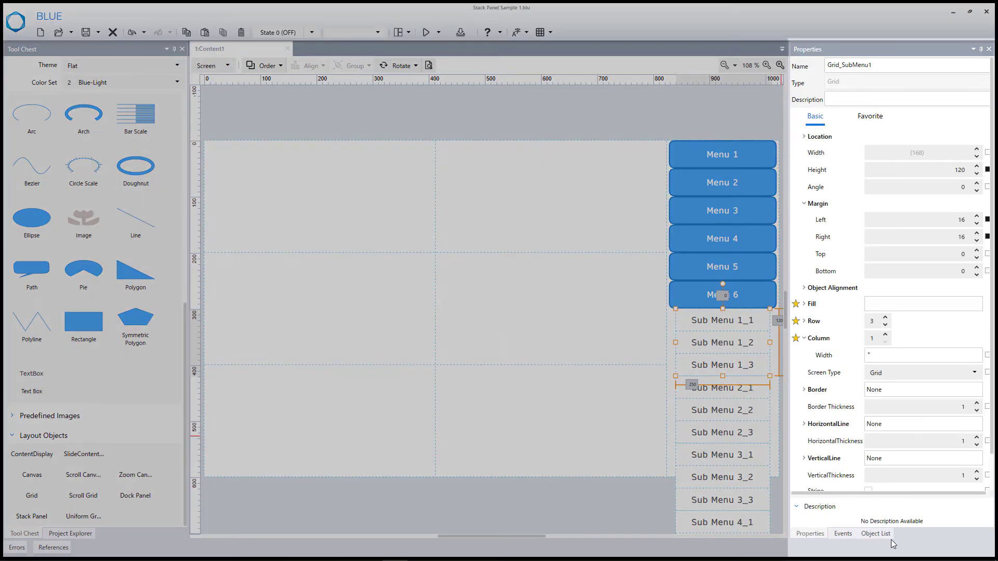
click(875, 534)
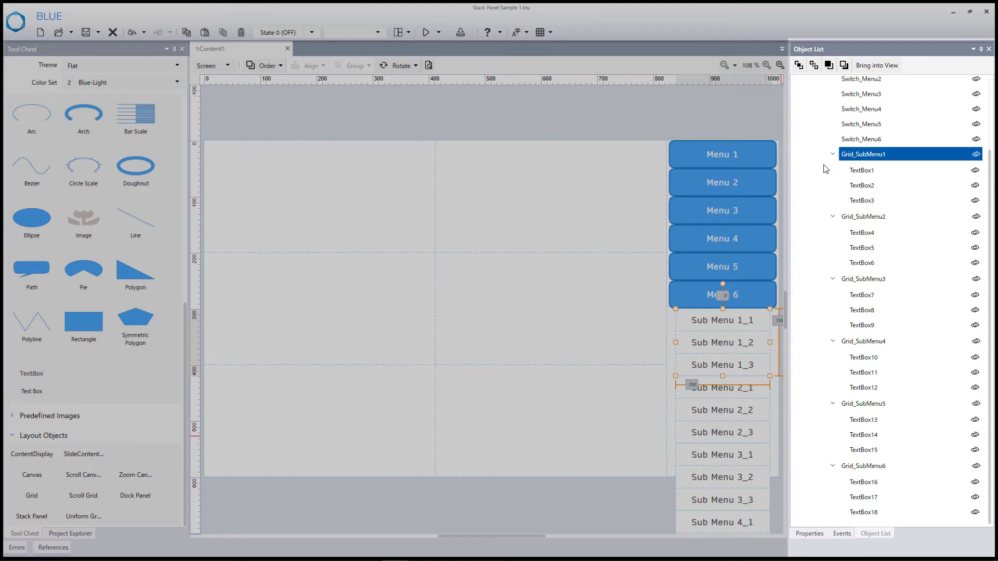
click(845, 67)
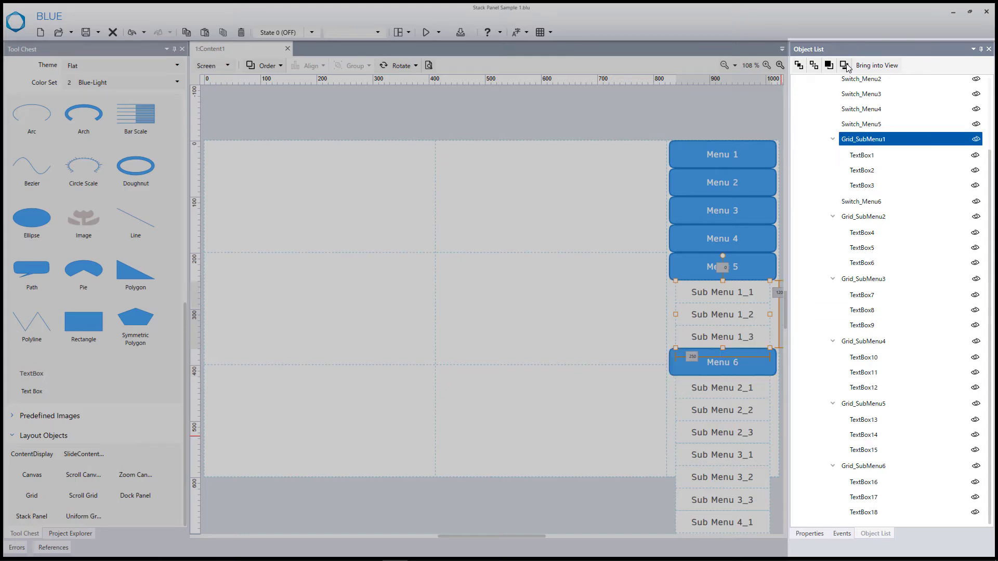
click(846, 67)
click(846, 67)
click(845, 67)
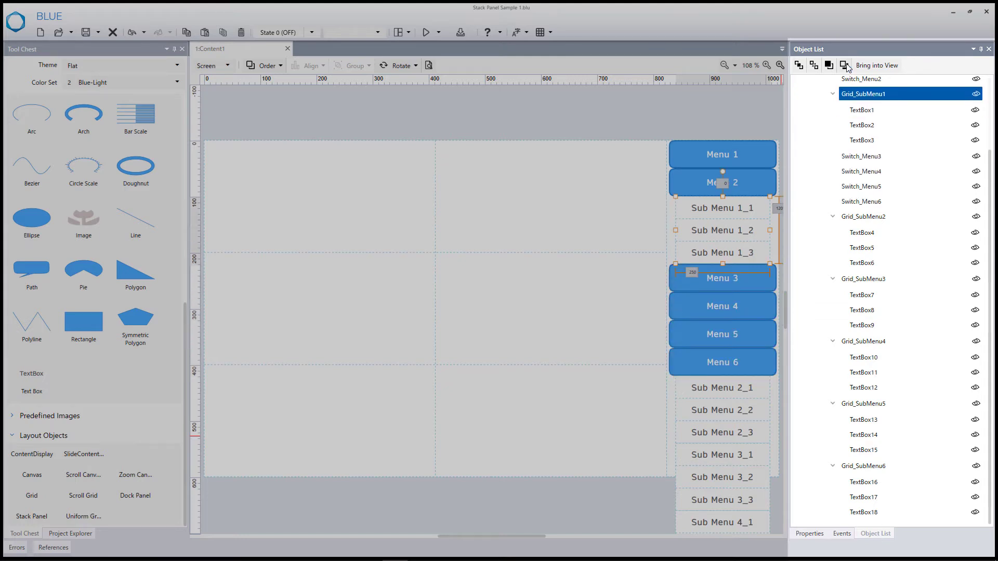
click(845, 67)
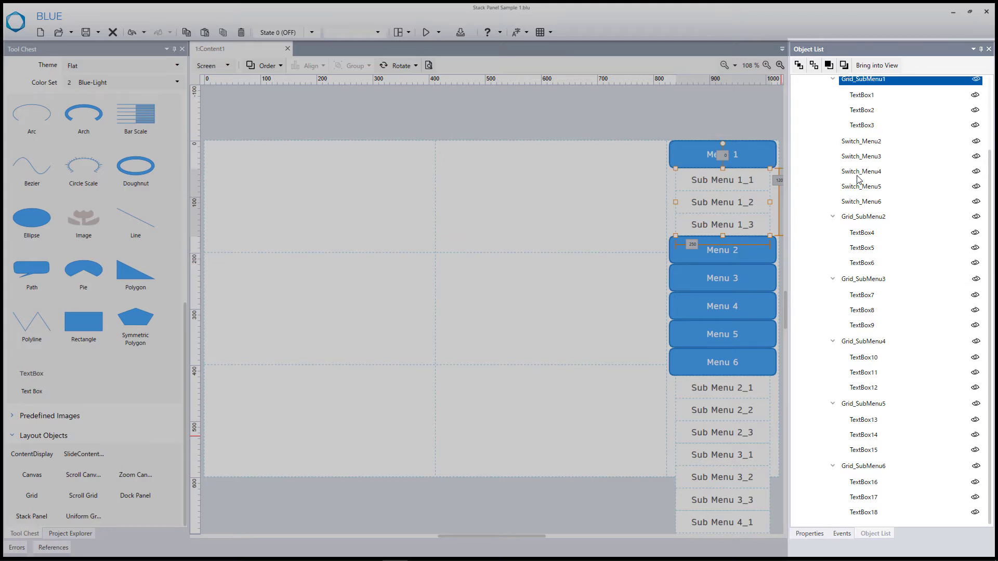
- Move Grid_SubMenu2 backward in the object order until it sits directly below the Menu 2 switch
click(858, 218)
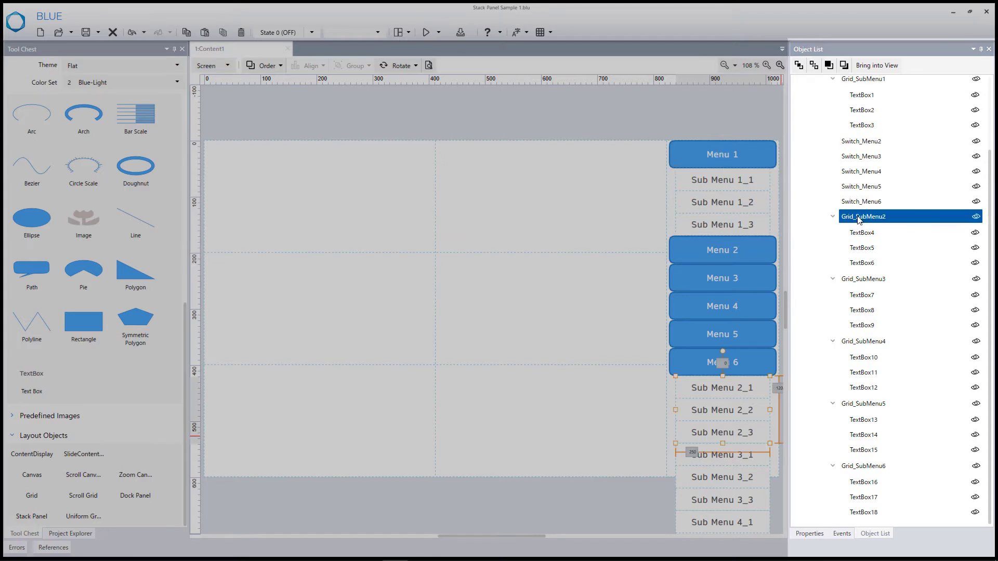
click(845, 67)
click(845, 67)
click(846, 68)
click(846, 67)
- Move Grid_SubMenu3 backward in the object order until it sits directly below the Menu 3 switch
click(873, 280)
click(846, 67)
click(846, 67)
click(845, 67)
- Move Grid_SubMenu4 directly below the Menu 4 switch and Grid_SubMenu5 directly below the Menu 5 switch
click(863, 341)
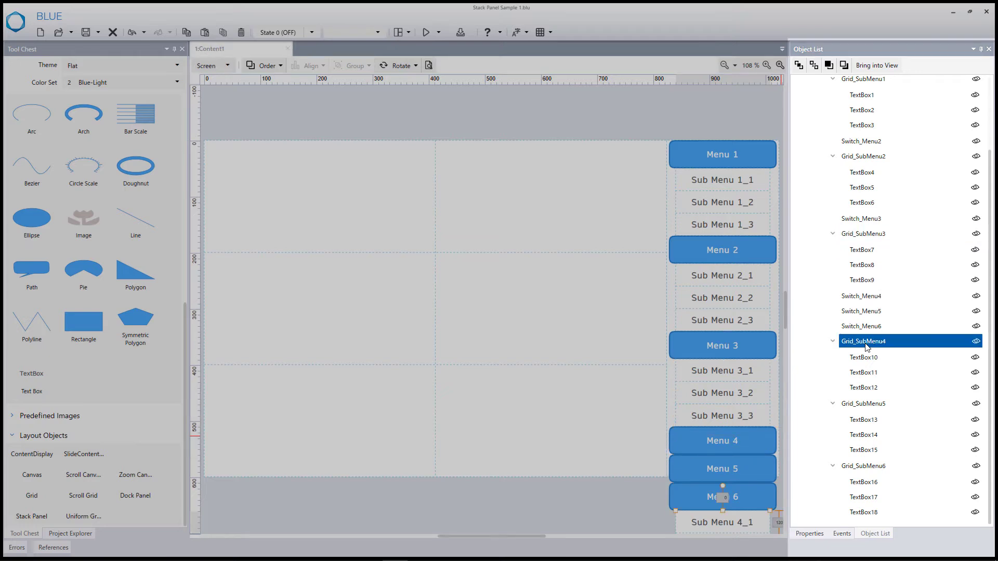
click(845, 67)
click(845, 67)
click(863, 404)
click(845, 67)
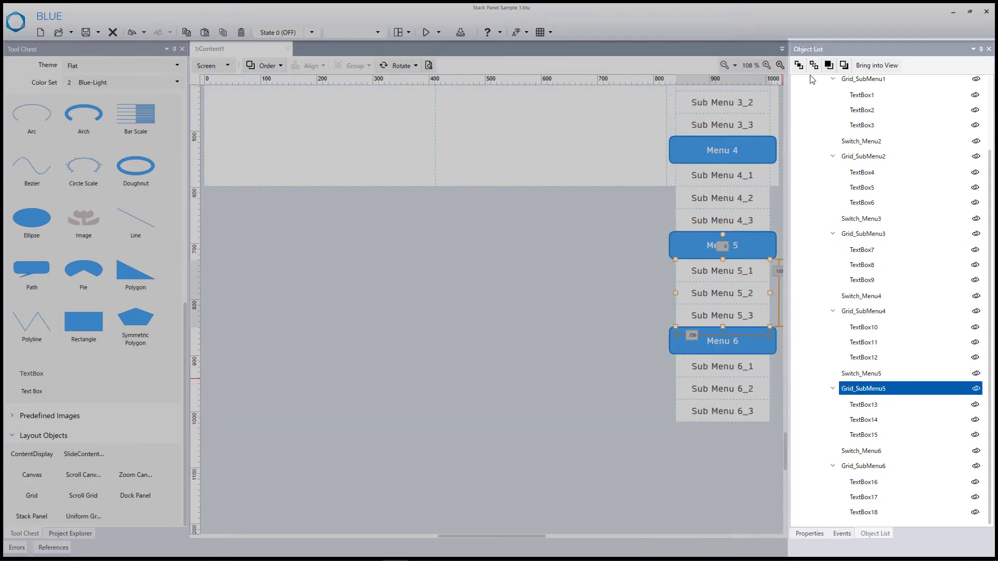
- Run the device simulation and scroll the side menu up and down to check all menus and sub menus
click(459, 221)
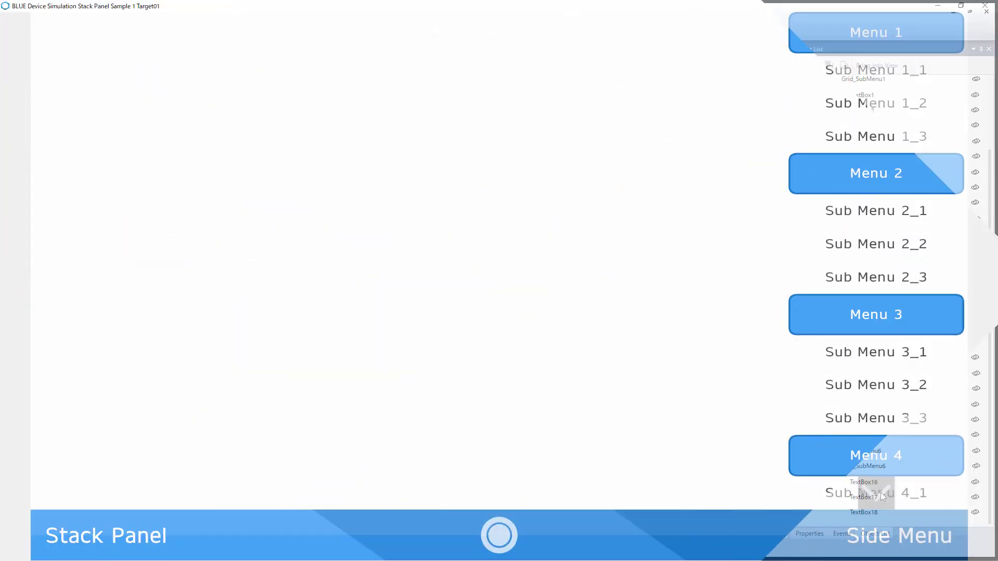
scroll(880, 492, down, 5)
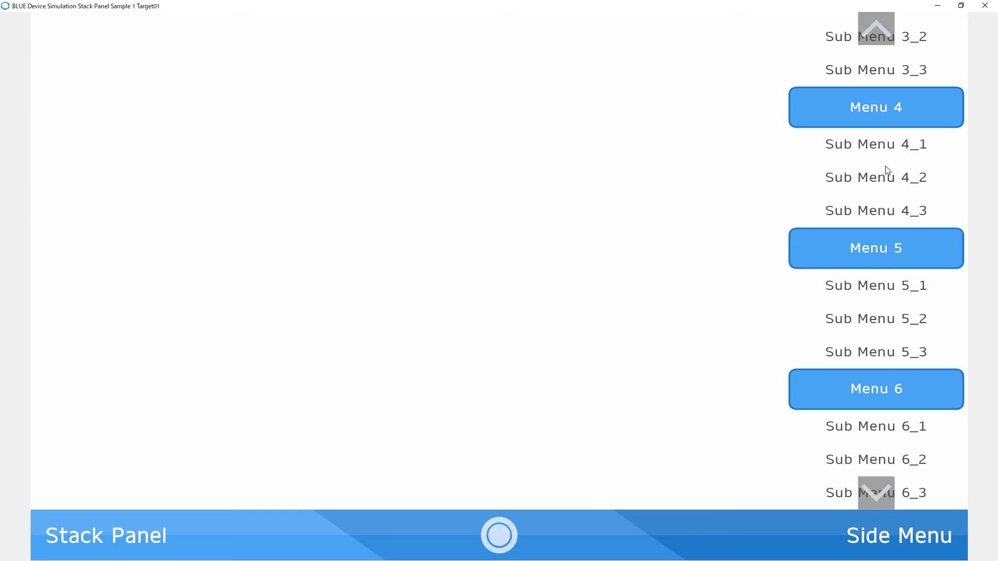
click(873, 33)
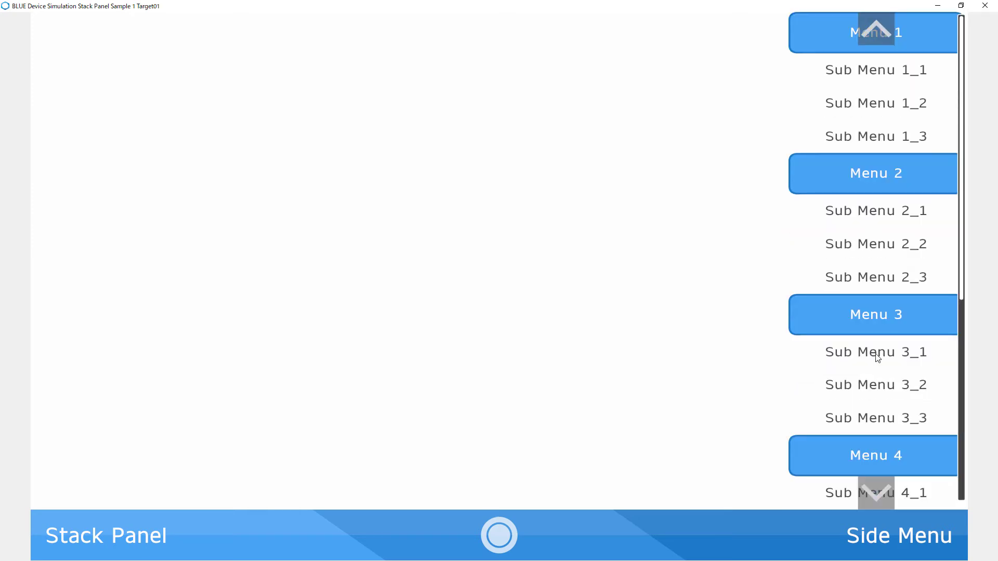
click(879, 488)
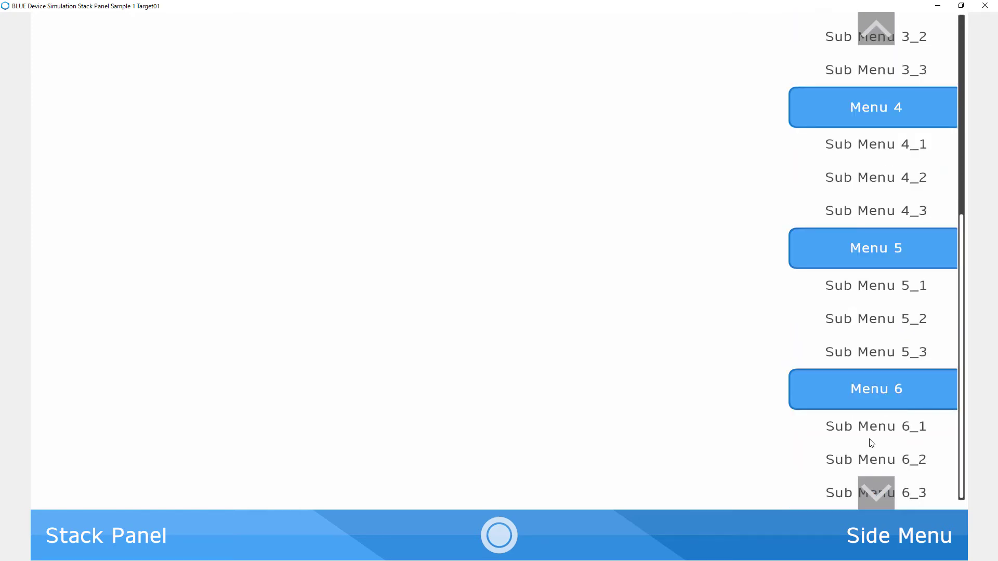
scroll(869, 438, up, 5)
scroll(868, 407, down, 1)
scroll(868, 413, down, 3)
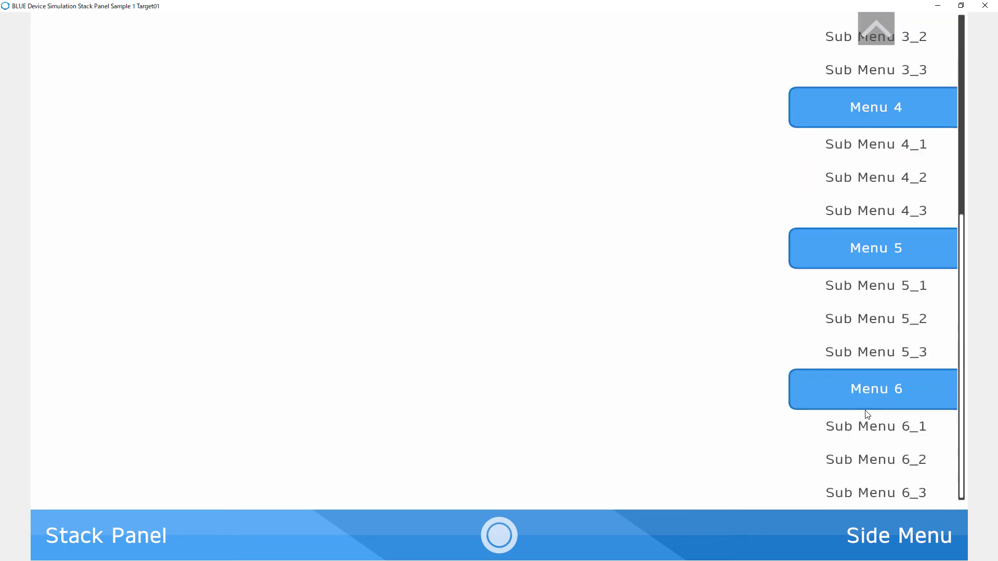
- Scroll the simulated side menu back up
scroll(862, 417, up, 4)
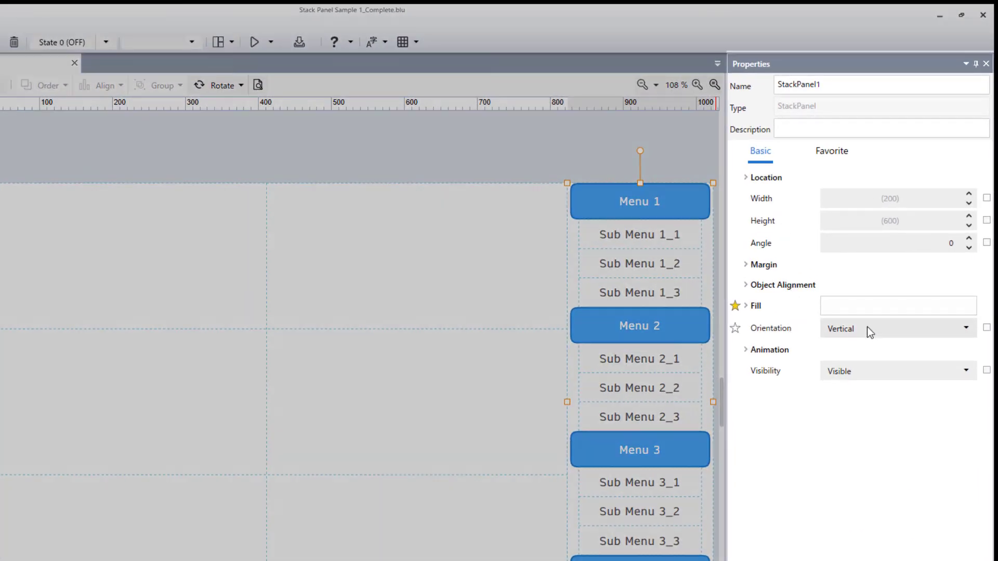
- Set StackPanel1's orientation to Horizontal and resize it to span the full screen width in the bottom grid row, 1024 by 200
click(869, 328)
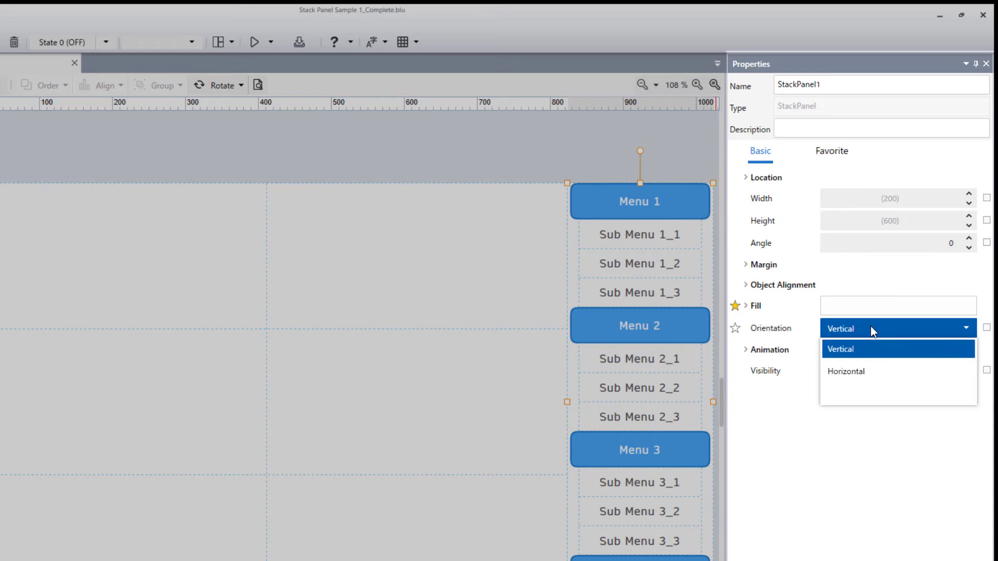
click(858, 372)
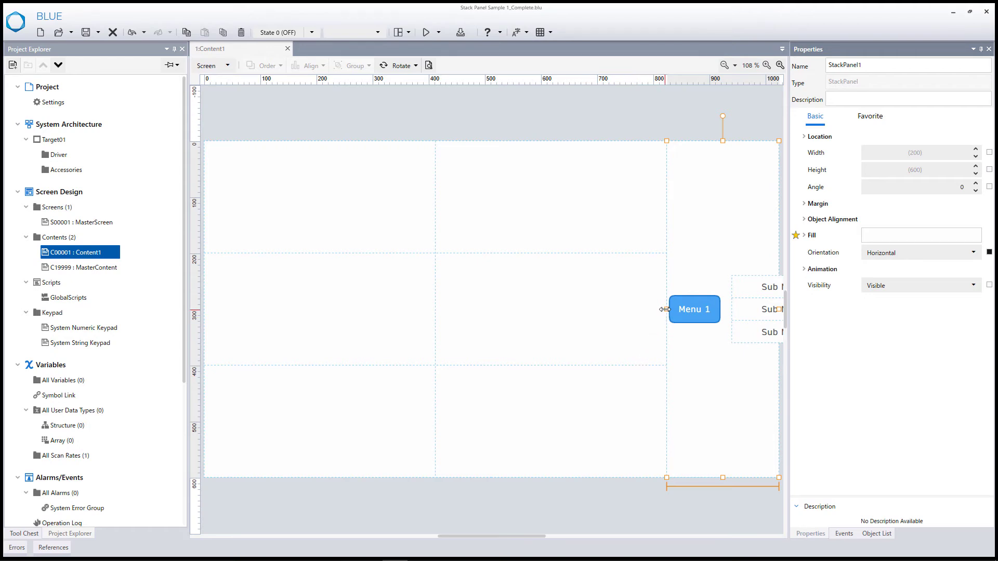
drag(666, 309, 205, 309)
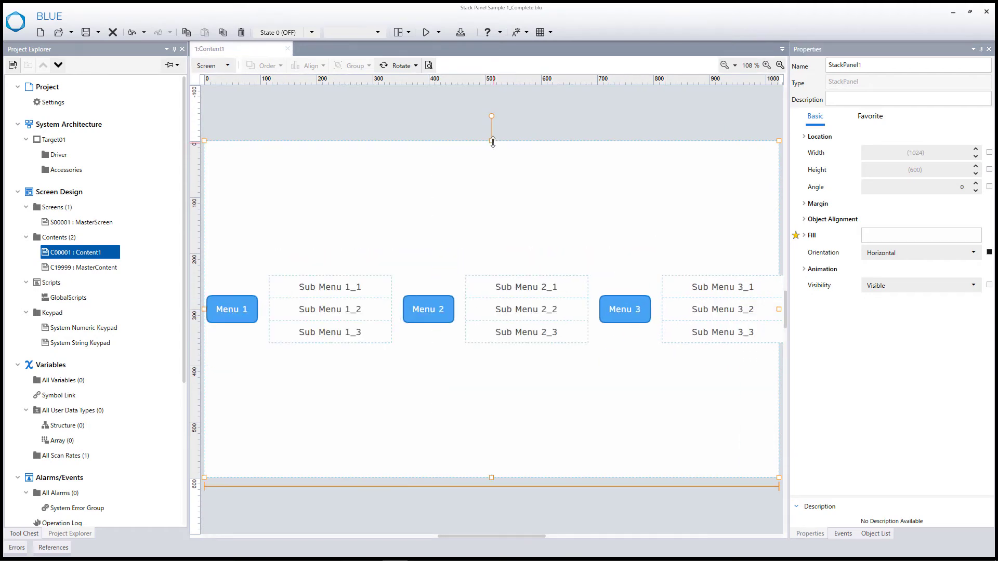
drag(493, 142, 477, 427)
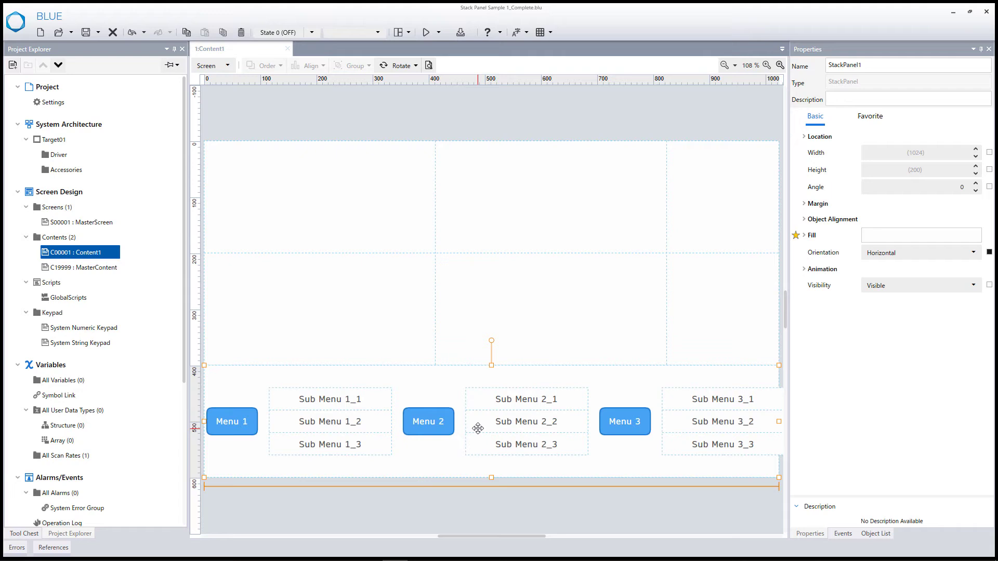
- Set the height of Grid1's third row to 50
click(531, 289)
click(814, 253)
click(941, 304)
text(50)
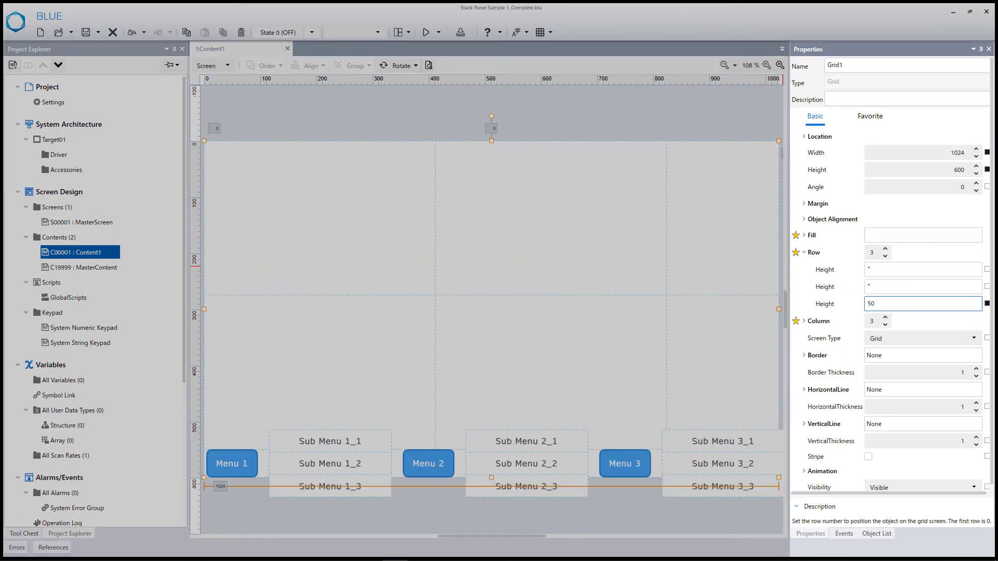
- Set the height of the sub menu grids, starting with Grid_SubMenu1, to 50
click(387, 445)
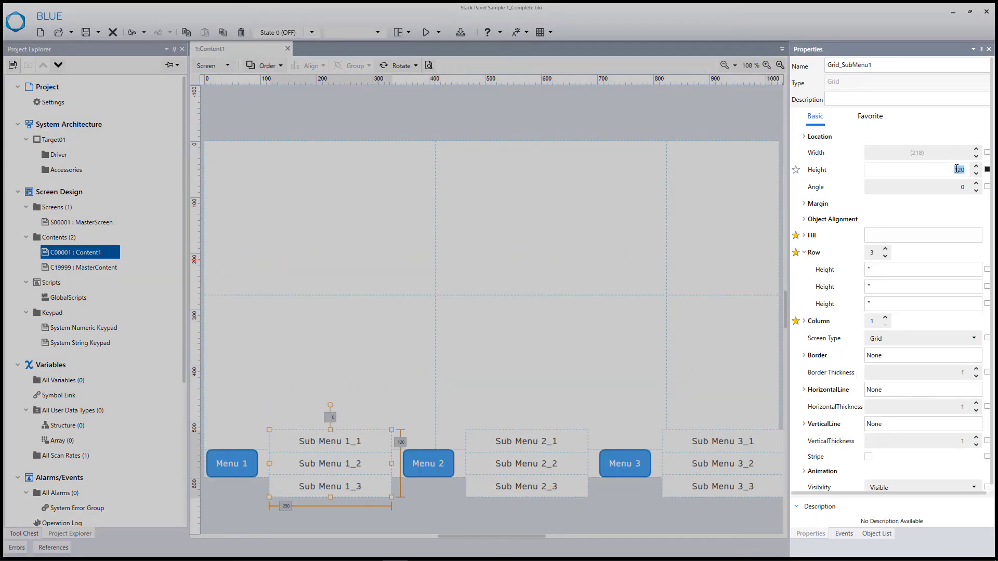
key(Tab)
key(Tab)
key(Tab)
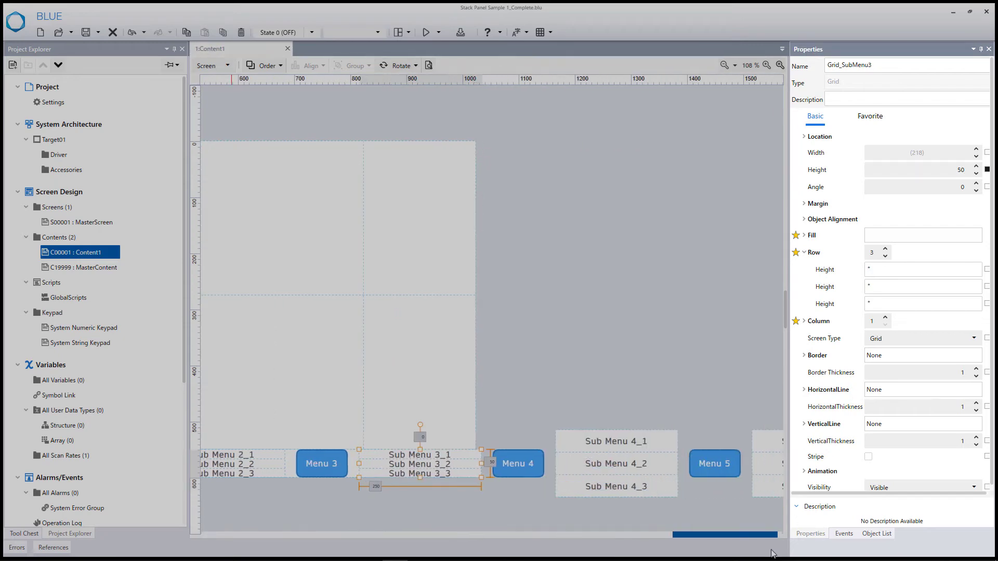
key(Tab)
key(Tab)
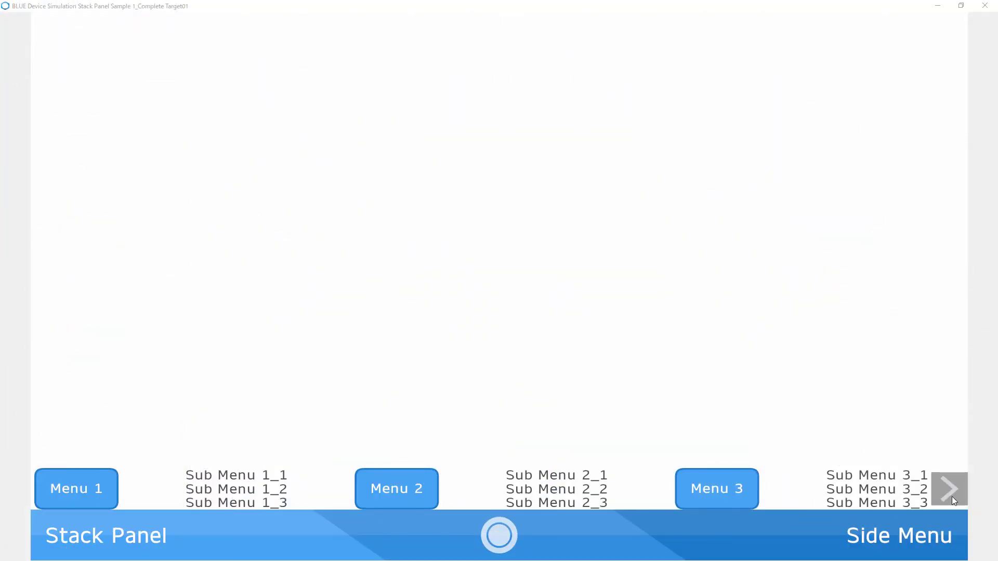
- Run the device simulation and scroll the horizontal menu forward and back to check its menus and sub menus
click(952, 497)
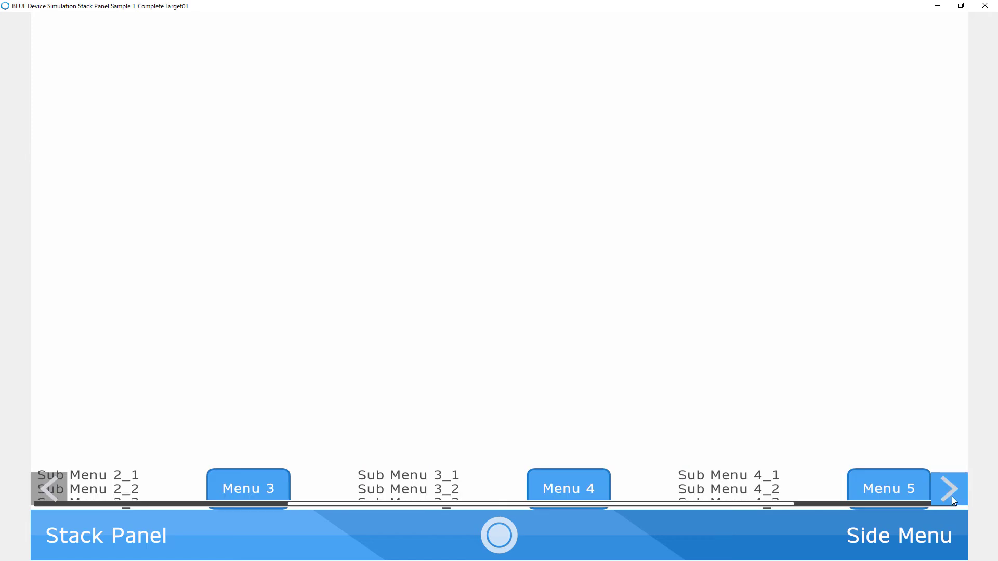
click(48, 492)
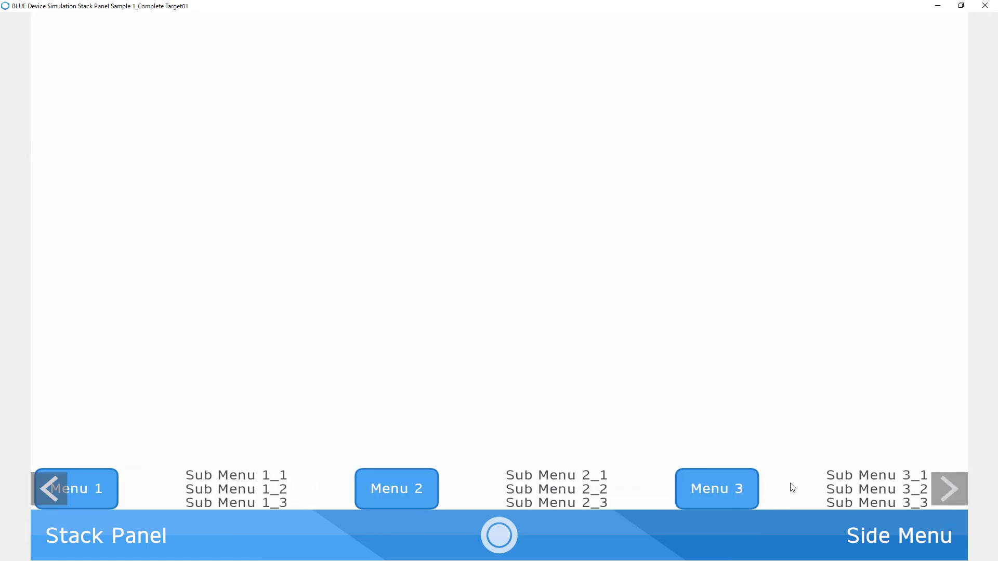
click(949, 491)
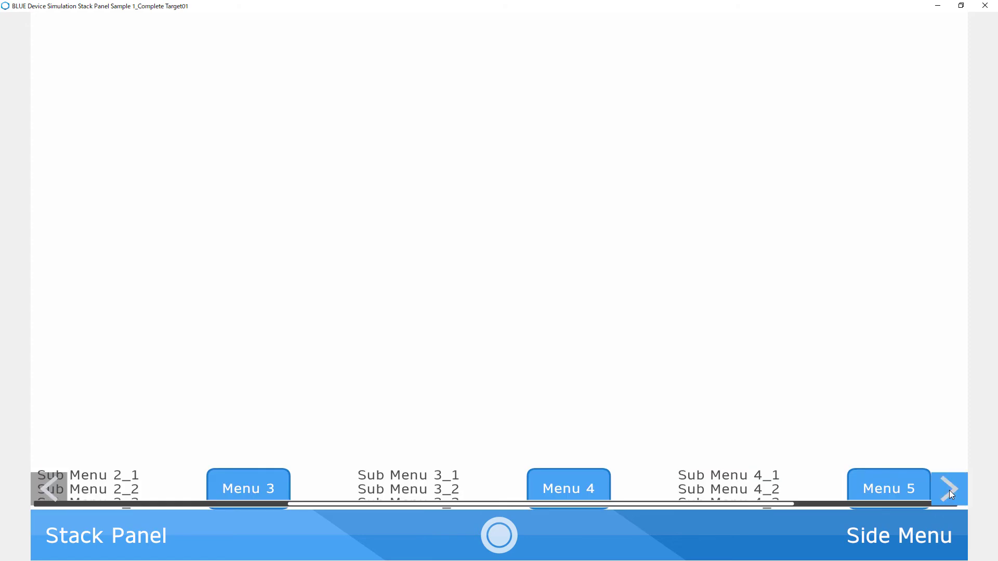
click(54, 480)
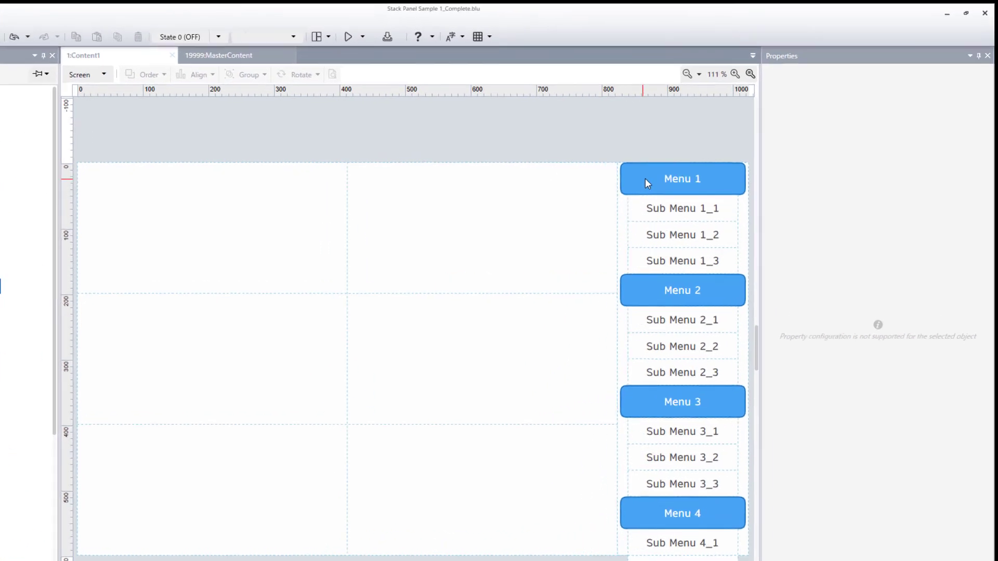
- Inspect the properties of the Menu 1 switch and of Grid_SubMenu1 in the vertical side menu
click(685, 157)
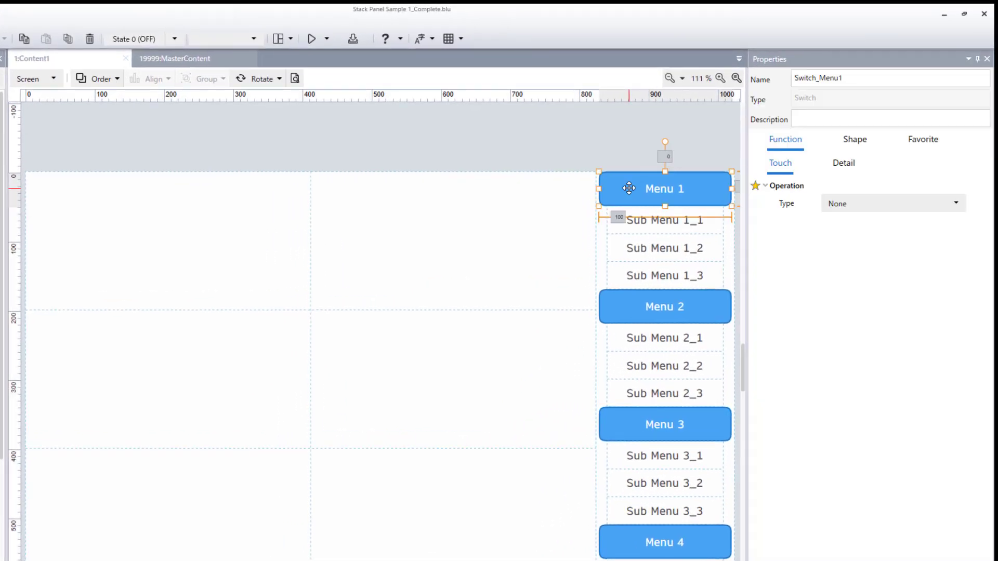
click(598, 160)
click(613, 213)
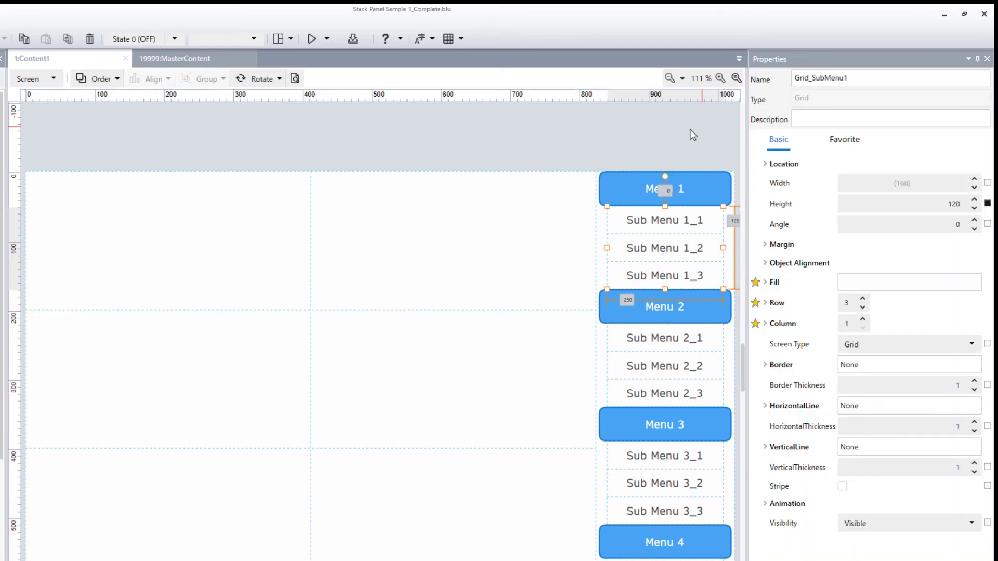
click(674, 138)
- Give the Menu 1 switch a Word type touch operation and set the operation to XOR
click(620, 189)
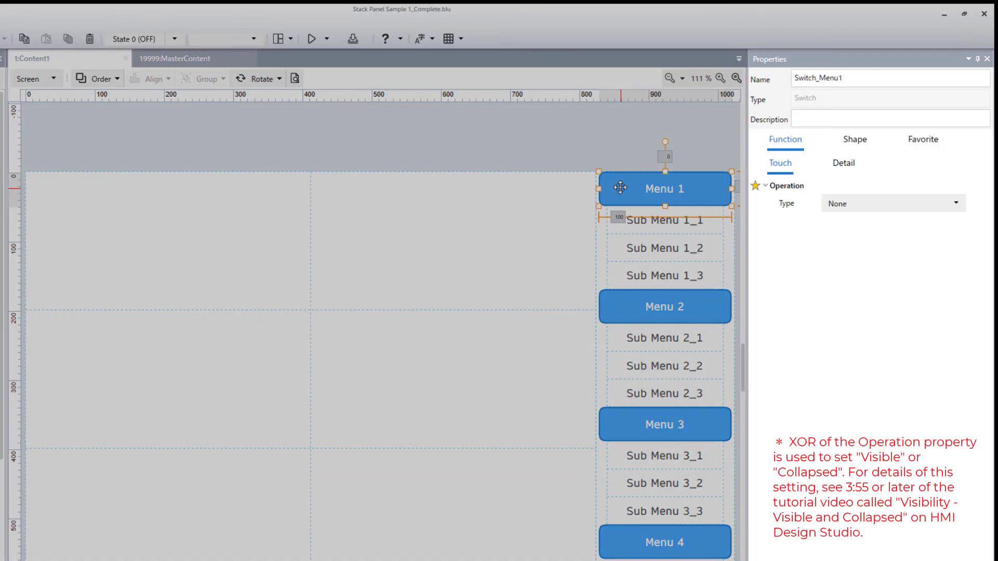
click(884, 204)
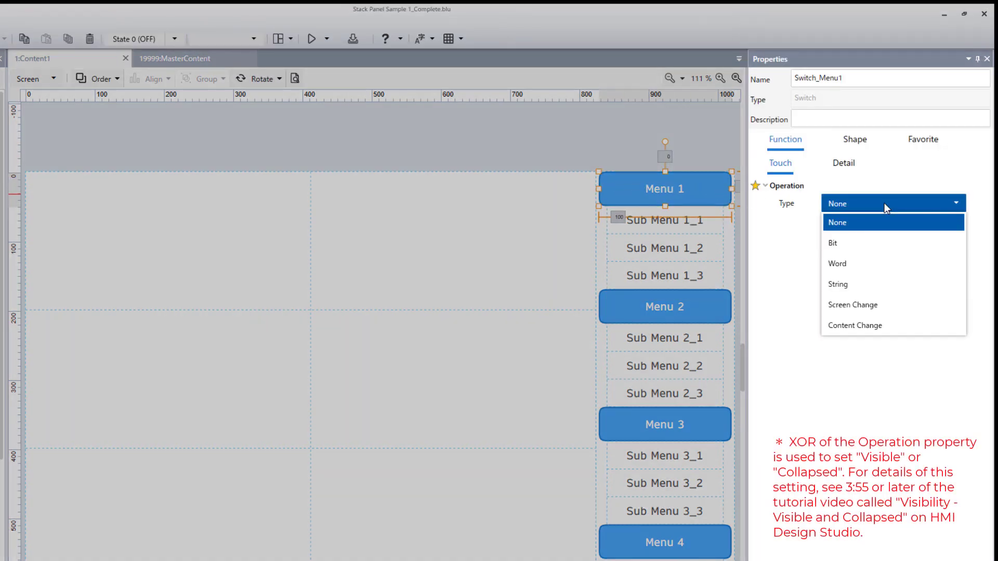
click(882, 264)
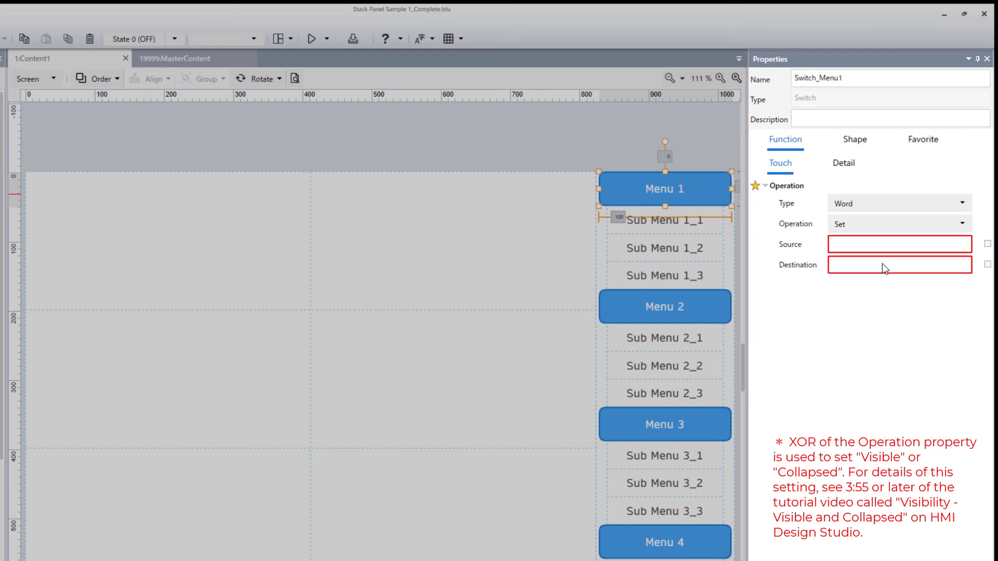
click(886, 226)
scroll(888, 269, down, 2)
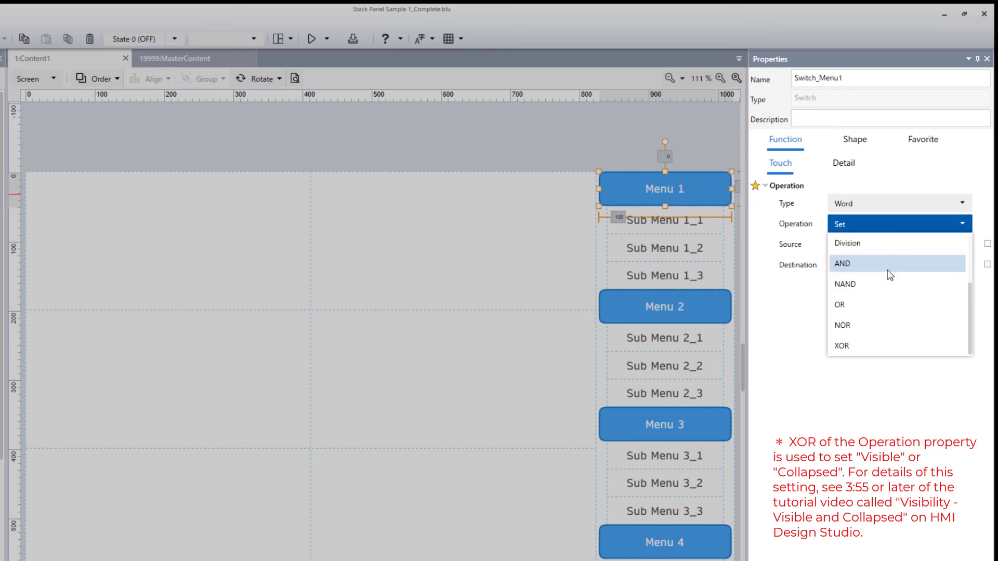
click(878, 345)
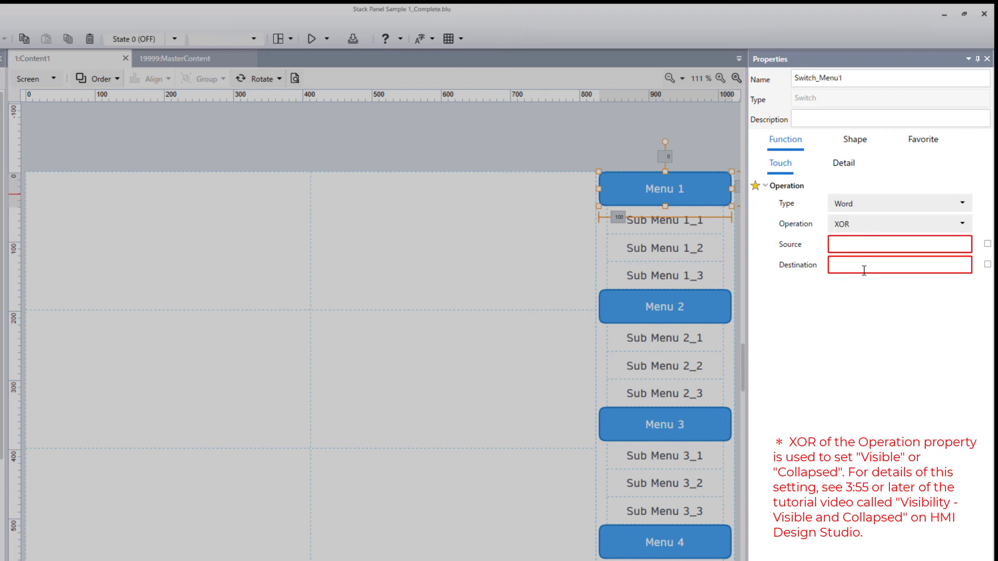
- Set the Menu 1 switch's operation source to 2 and link its destination to the graphic object property Grid_SubMenu1.Visibility
click(864, 241)
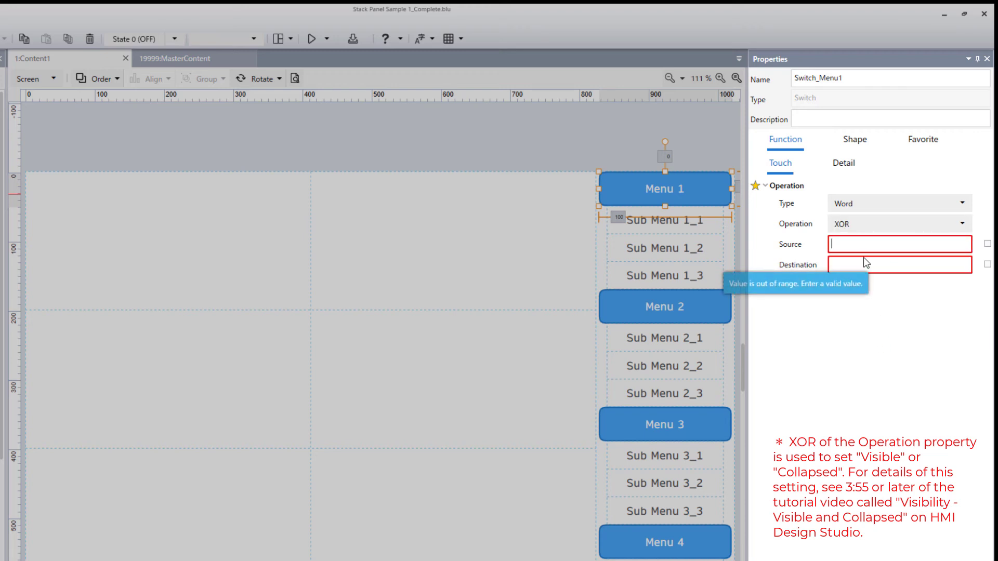
text(2)
click(889, 262)
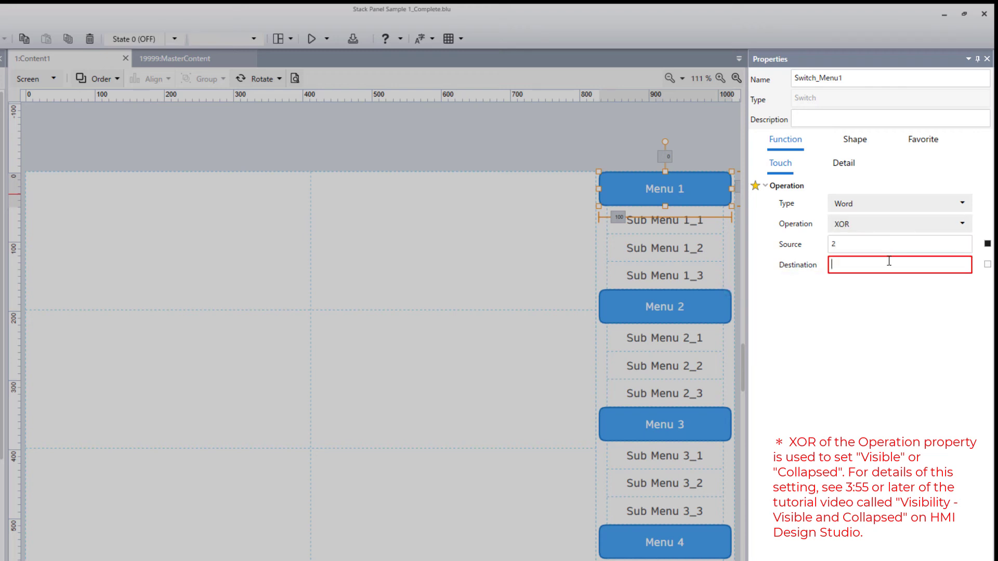
click(988, 265)
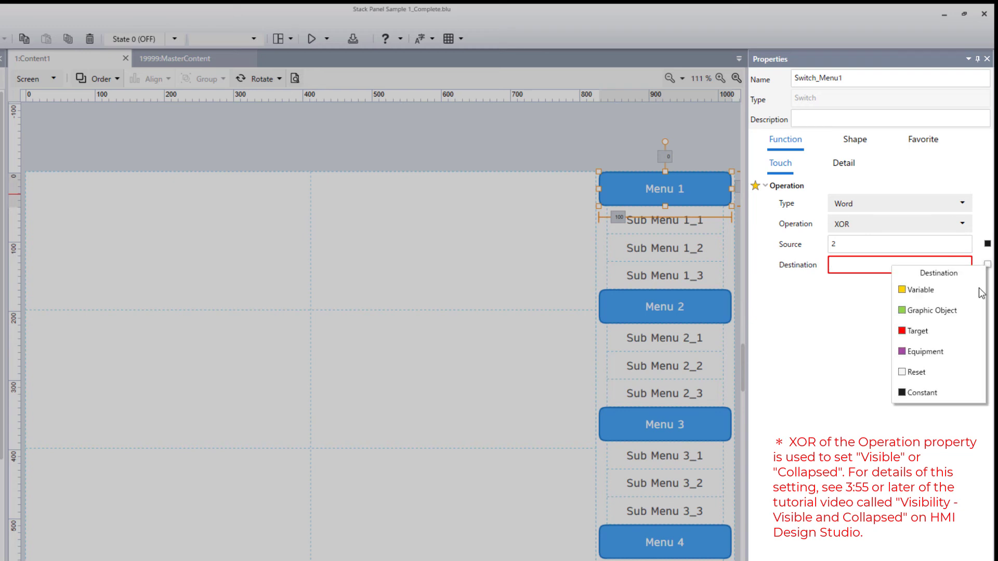
click(972, 308)
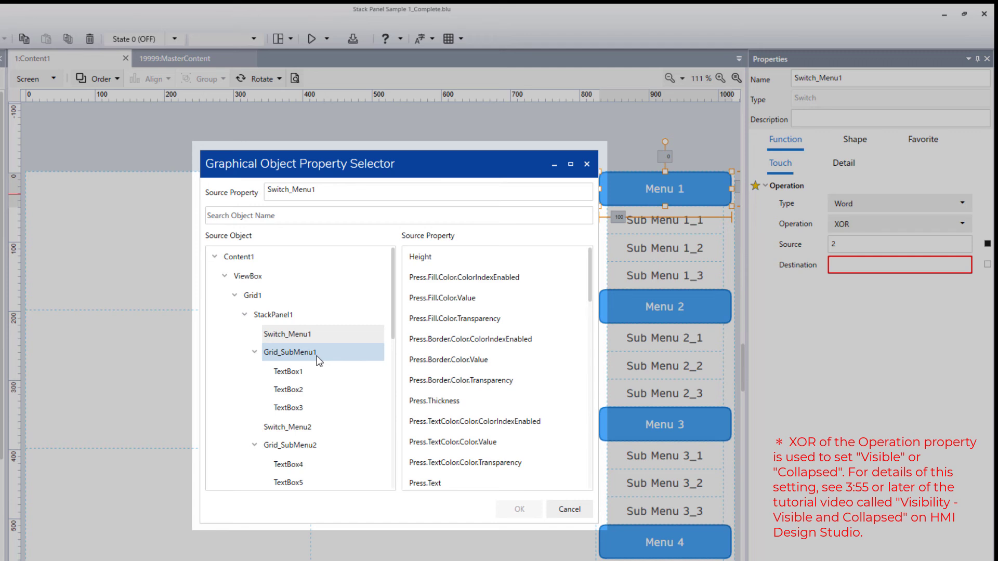
click(318, 353)
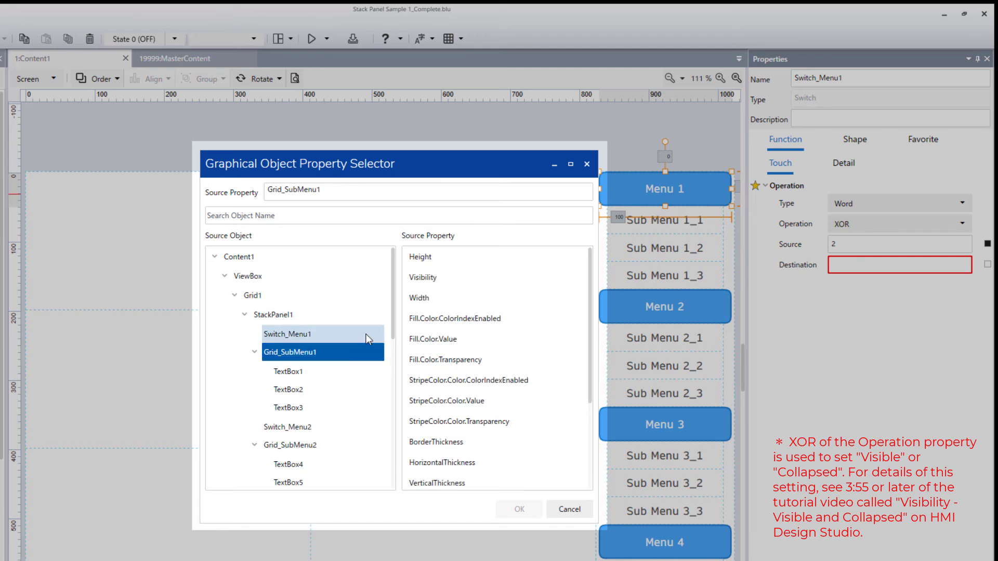
click(435, 278)
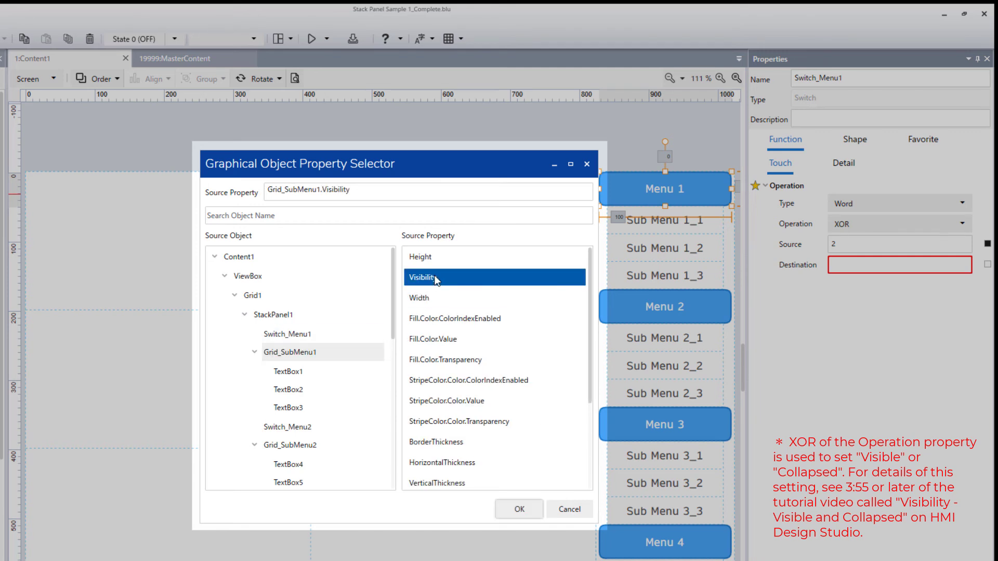
click(519, 509)
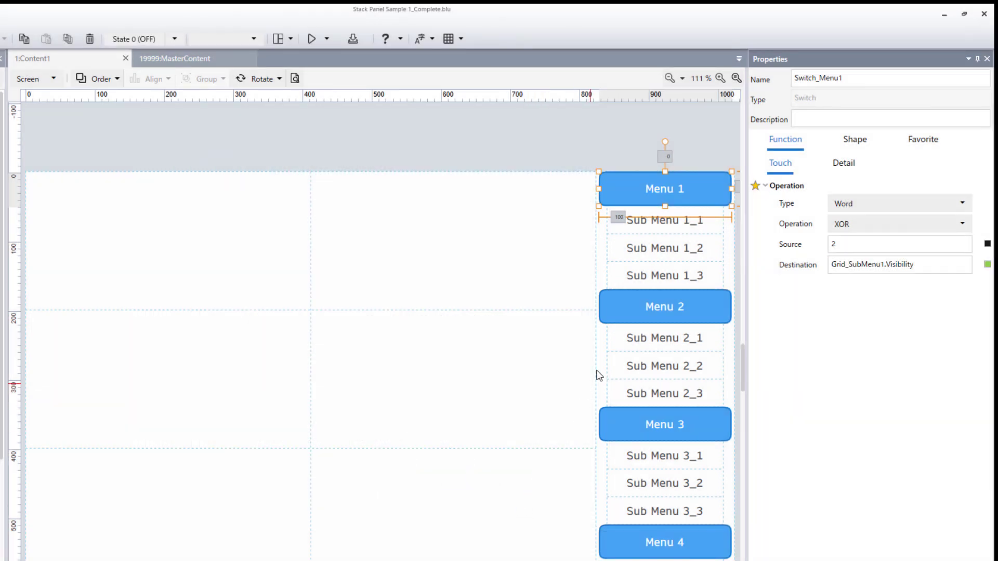
- Give the Menu 2 switch a Word type touch operation and set the operation to XOR
click(614, 330)
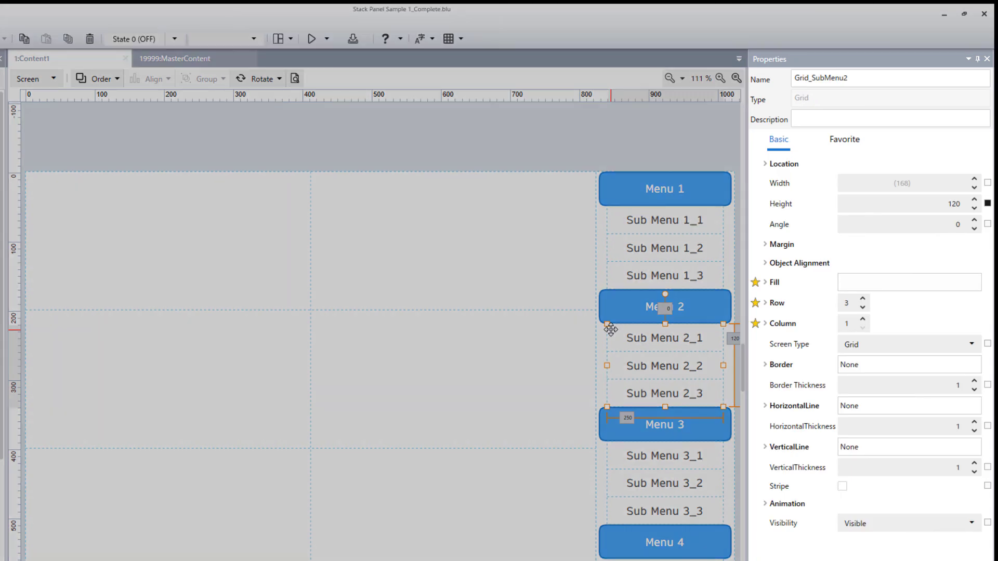
click(615, 301)
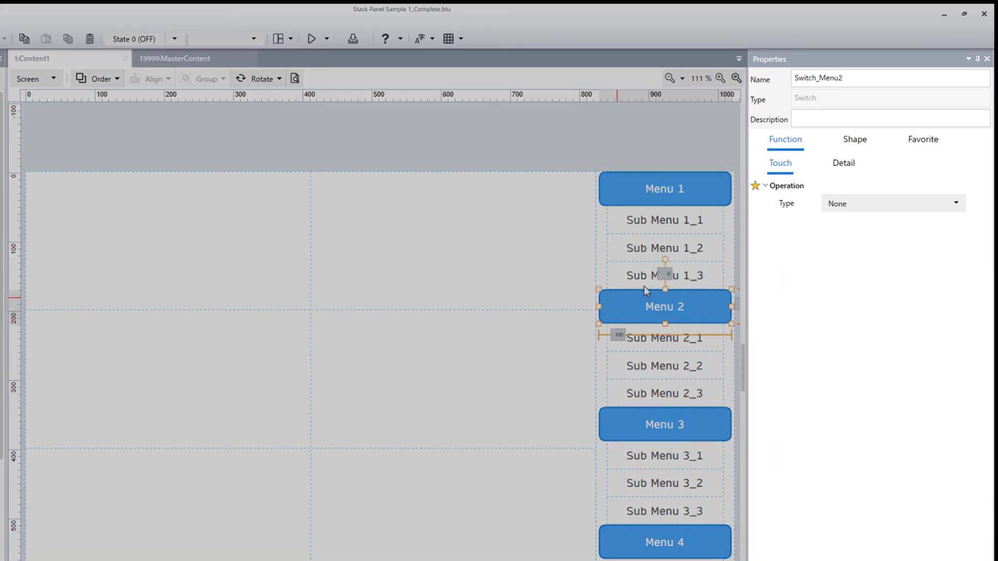
click(863, 202)
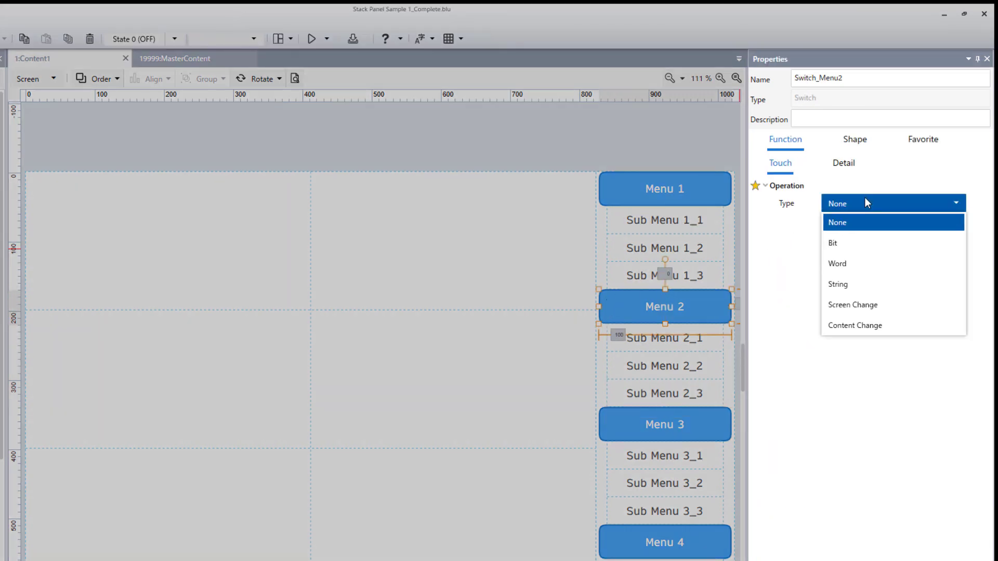
click(863, 264)
click(865, 224)
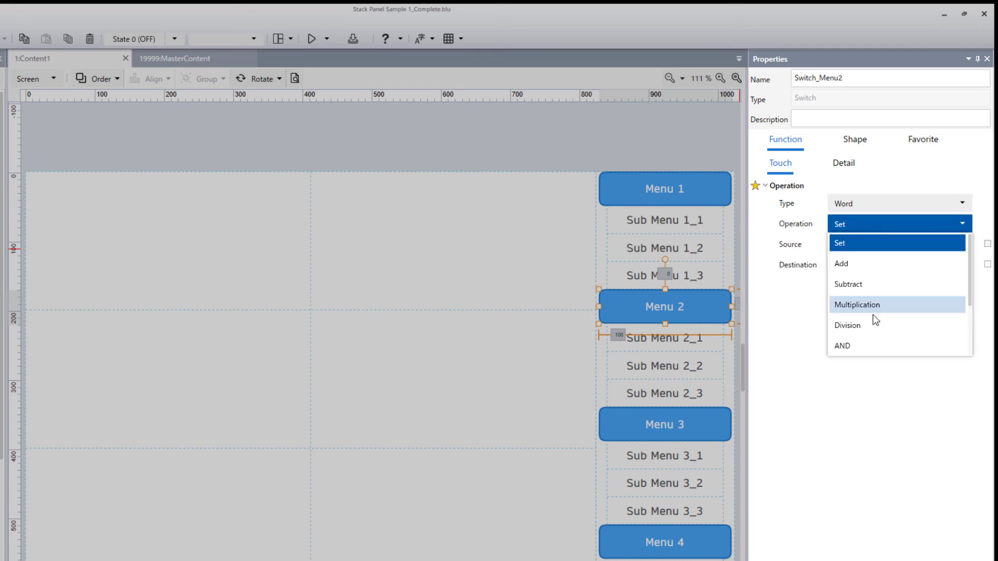
scroll(868, 327, down, 2)
click(865, 345)
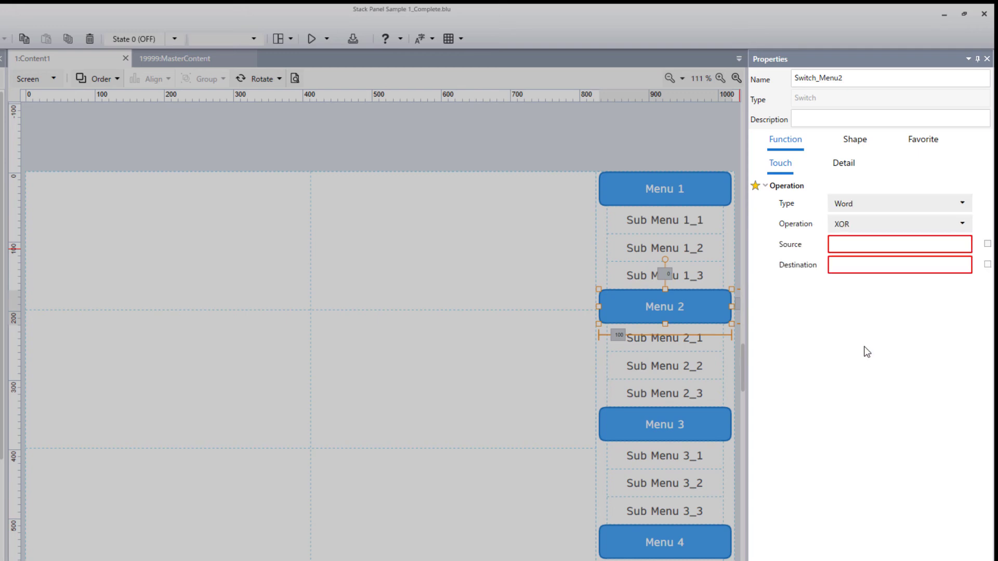
- Set the Menu 2 switch's operation source to 2 and link its destination to the graphic object property Grid_SubMenu2.Visibility
click(875, 264)
click(988, 264)
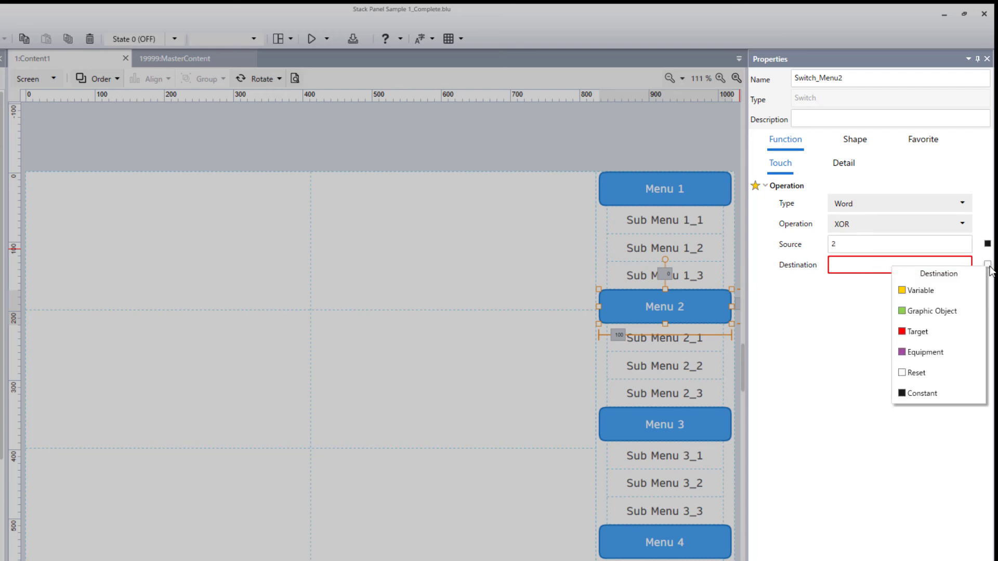
click(969, 314)
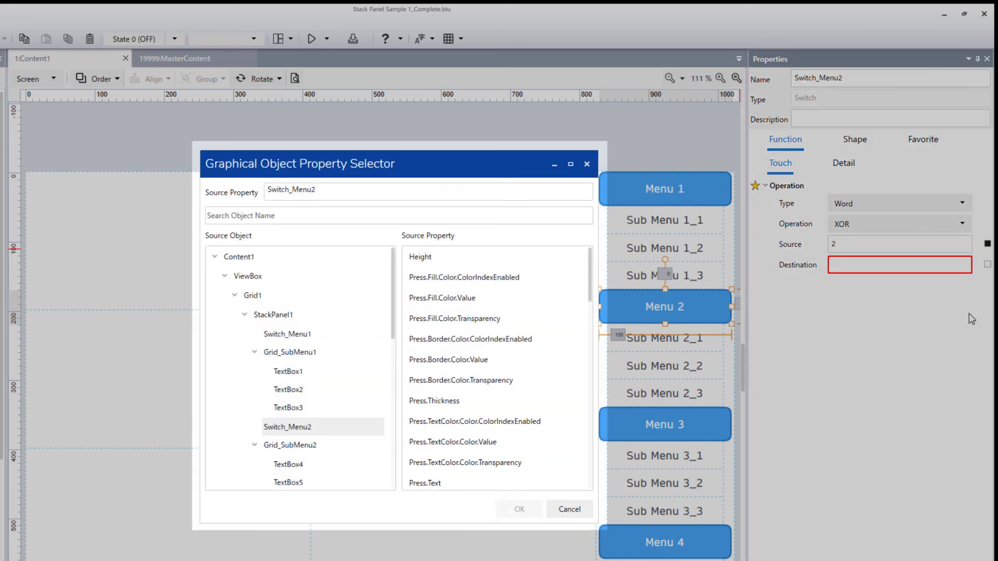
click(306, 449)
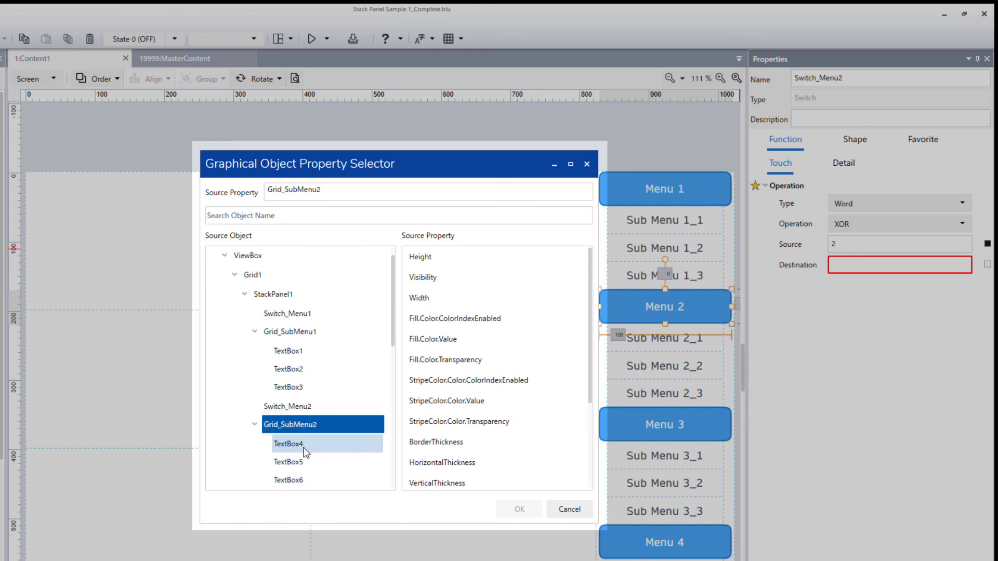
click(432, 276)
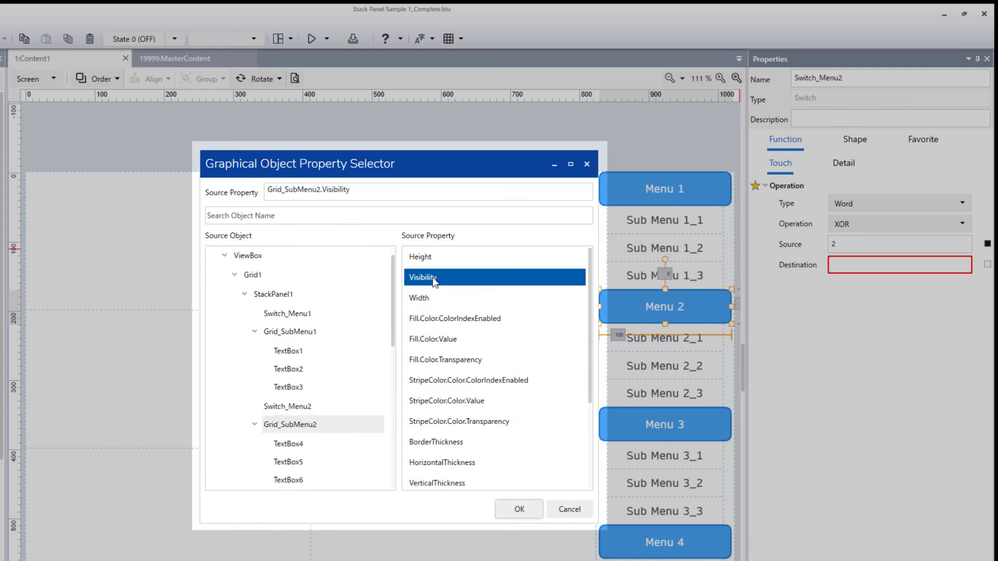
click(512, 504)
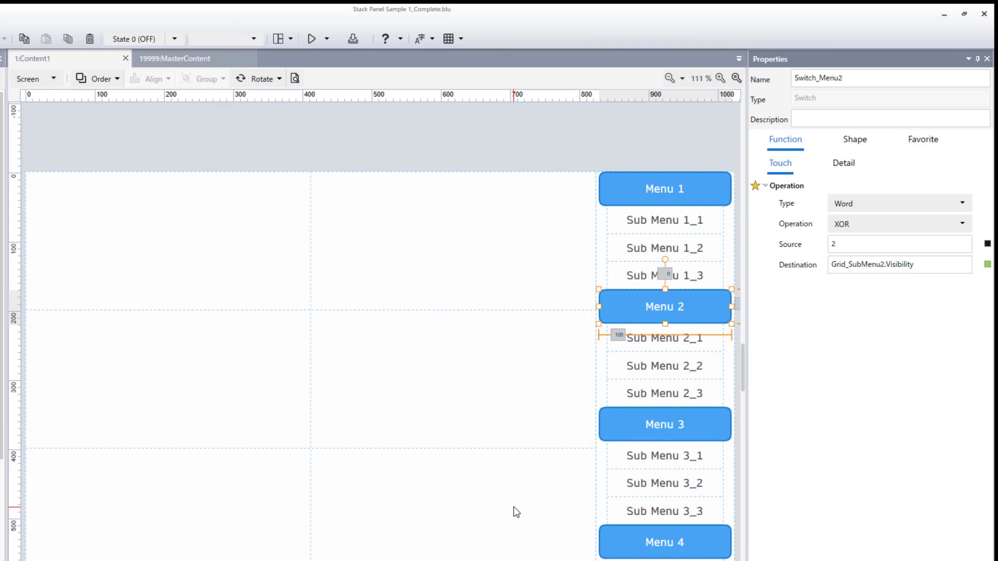
- Give the Menu 3 switch a Word type touch operation and set the operation to XOR
click(625, 418)
click(858, 204)
click(858, 251)
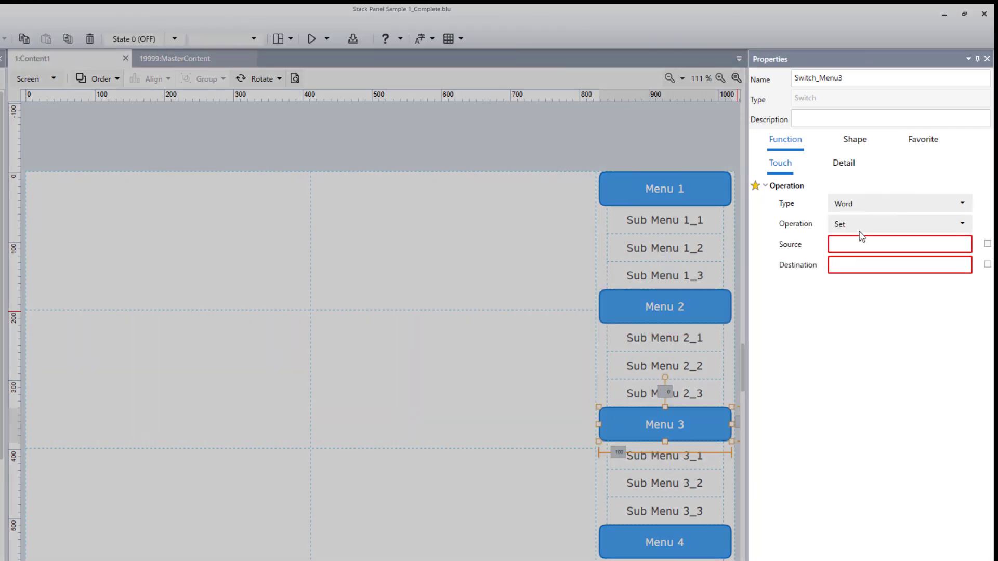
click(859, 225)
click(859, 325)
- Set the Menu 3 switch's operation source to 2 and link its destination to the graphic object property Grid_SubMenu3.Visibility
click(859, 246)
text(2)
click(986, 265)
click(311, 385)
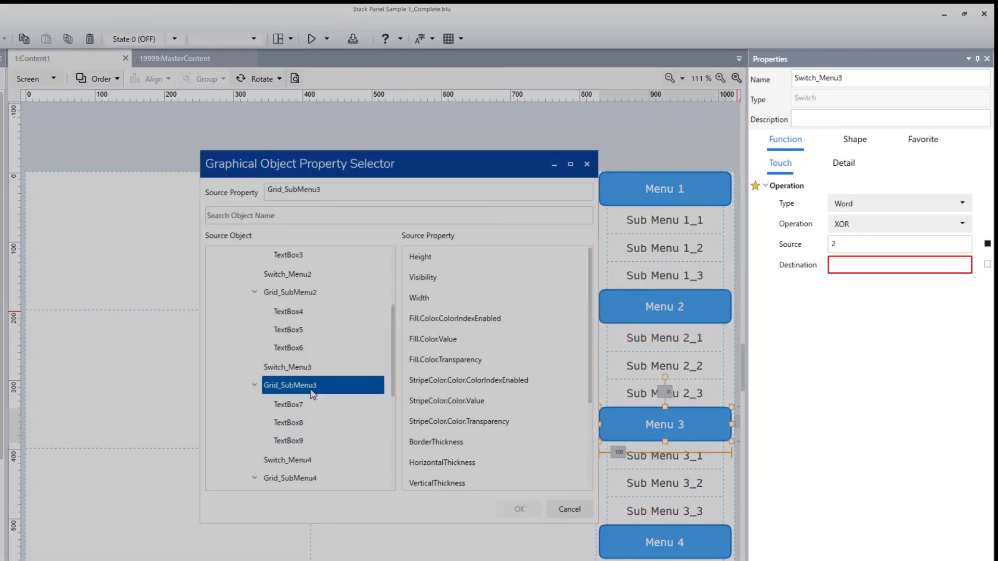
click(432, 276)
click(513, 505)
- Give the Menu 4 switch a Word type touch operation and set the operation to XOR
scroll(634, 264, down, 5)
click(634, 264)
click(858, 204)
click(858, 261)
click(859, 224)
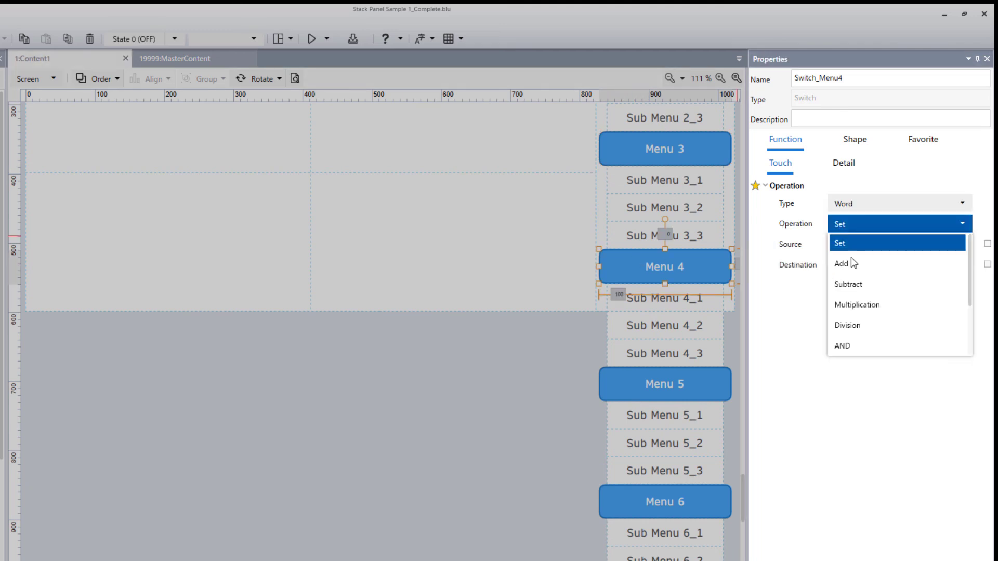
click(859, 324)
- Set the Menu 4 switch's operation source to 2 and link its destination to the graphic object property Grid_SubMenu4.Visibility
click(871, 244)
text(2)
click(986, 265)
click(306, 405)
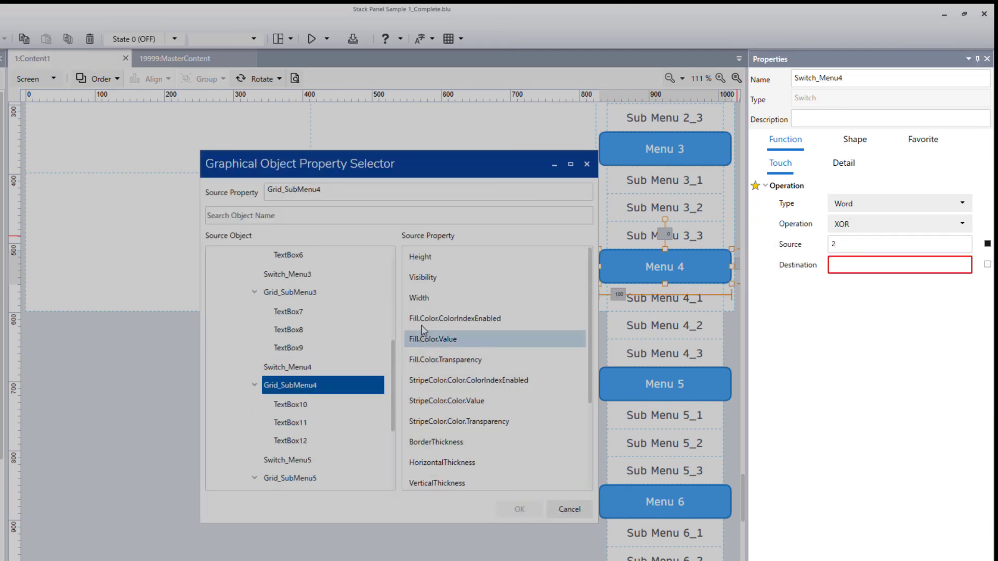
click(433, 277)
click(513, 505)
- Give the Menu 5 switch a Word type touch operation and set the operation to XOR
click(675, 384)
click(858, 203)
click(842, 262)
click(860, 224)
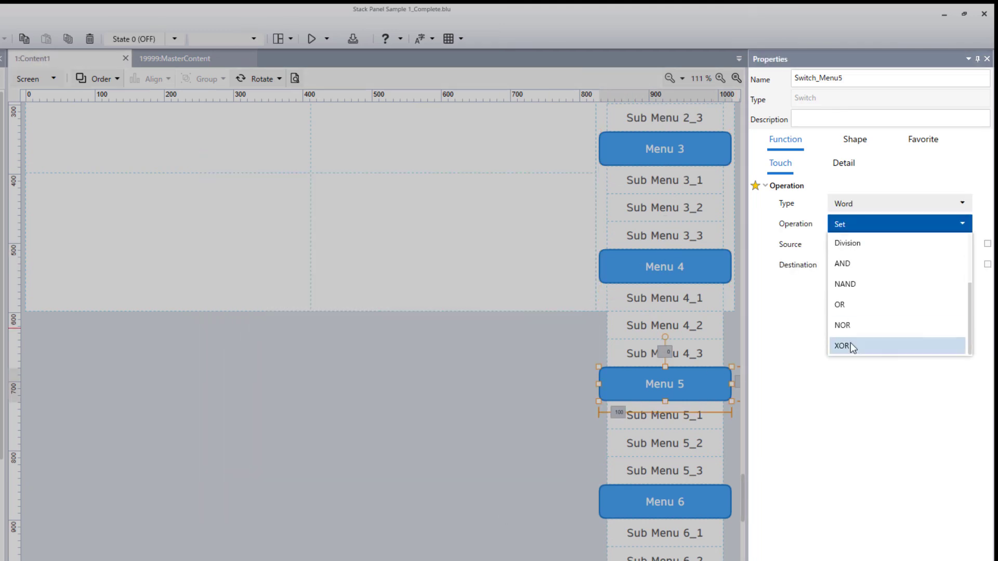
click(851, 345)
- Set the Menu 5 switch's operation source to 2 and link its destination to the graphic object property Grid_SubMenu5.Visibility
click(871, 244)
text(2)
click(857, 265)
click(987, 264)
click(950, 310)
click(306, 383)
click(433, 277)
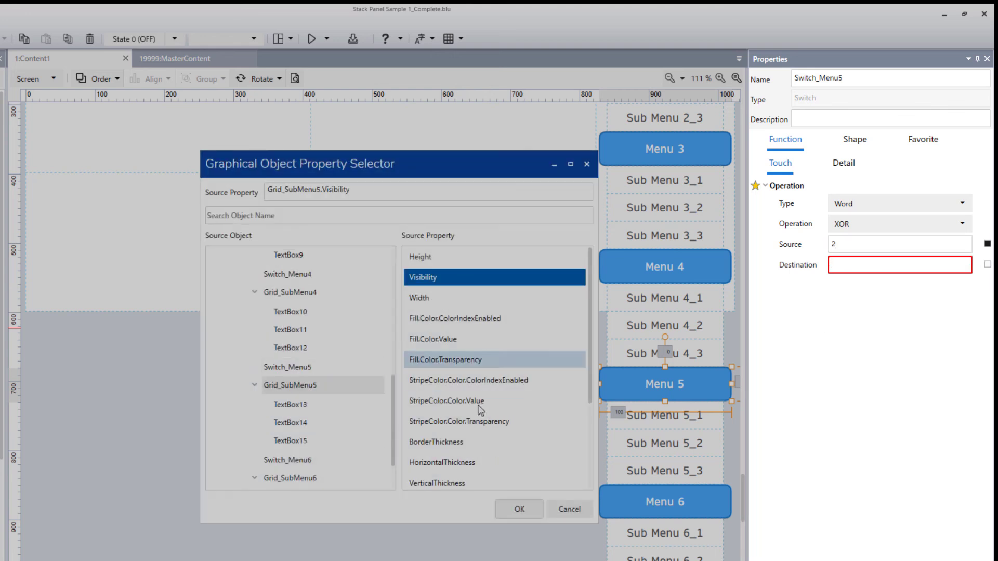
click(513, 505)
- Give the Menu 6 switch a Word type touch operation and set the operation to XOR
click(709, 500)
click(872, 206)
click(837, 263)
click(860, 224)
click(857, 337)
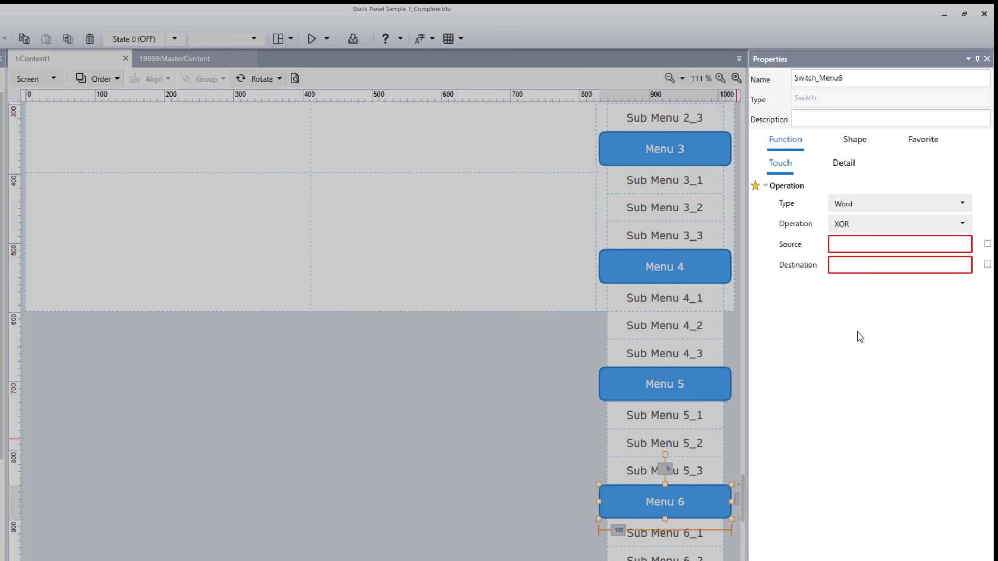
- Set the Menu 6 switch's operation source to 2 and link its destination to the graphic object property Grid_SubMenu6.Visibility
click(871, 245)
text(2)
click(868, 263)
click(987, 264)
click(949, 311)
click(296, 419)
click(463, 279)
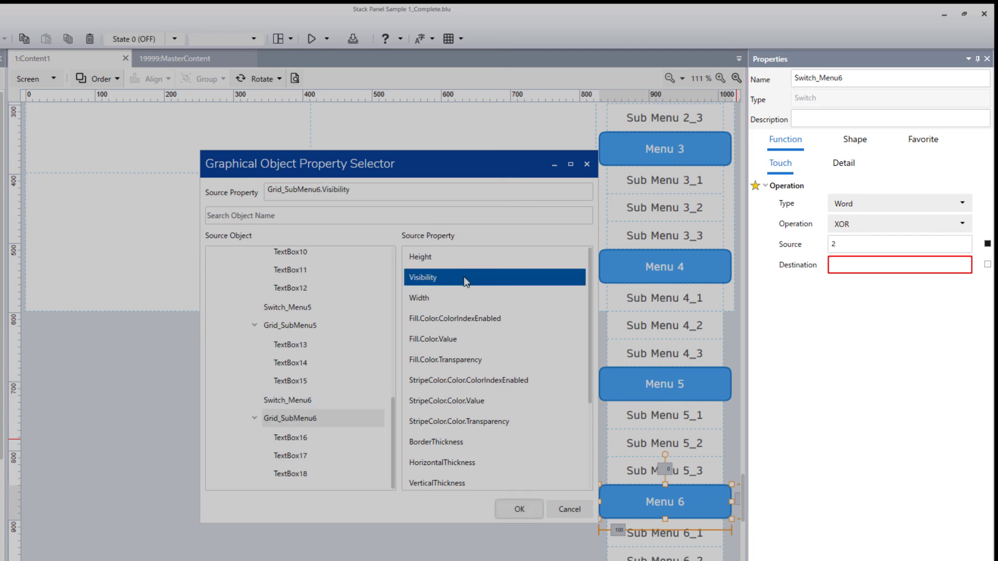
click(517, 508)
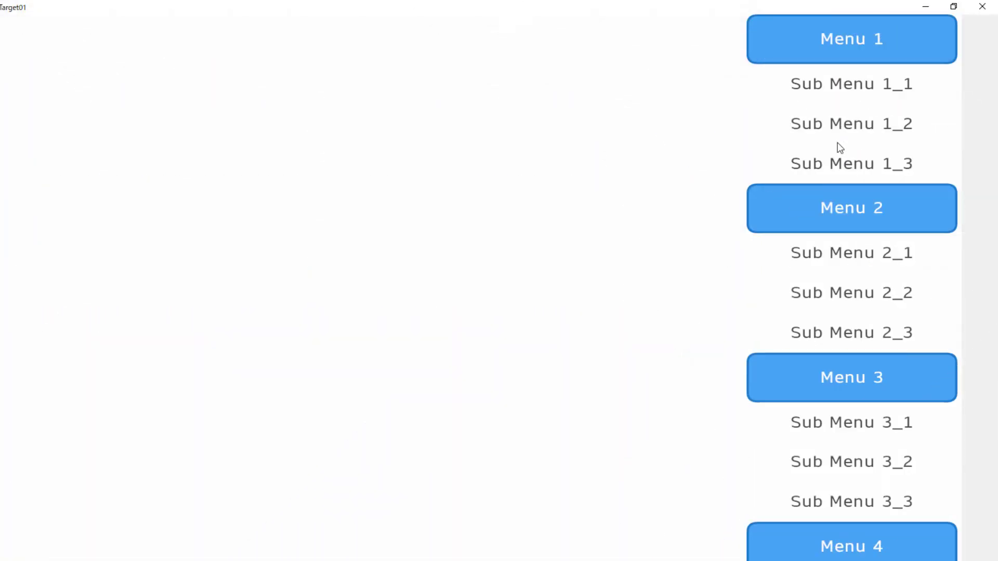
- Test the simulated side menu by collapsing the sub menus of Menu 1 through Menu 6 one after another
scroll(837, 149, down, 5)
scroll(830, 156, up, 5)
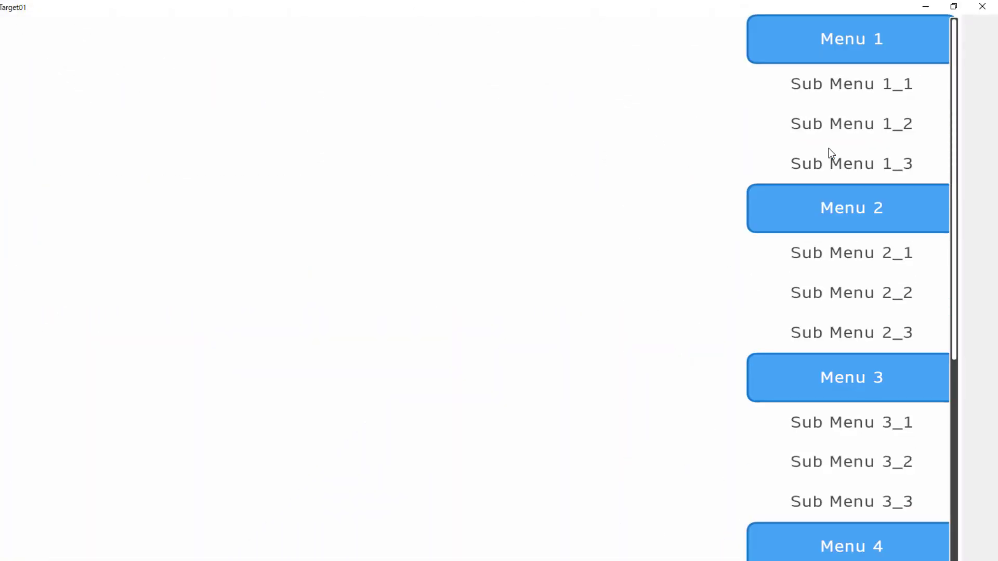
click(845, 40)
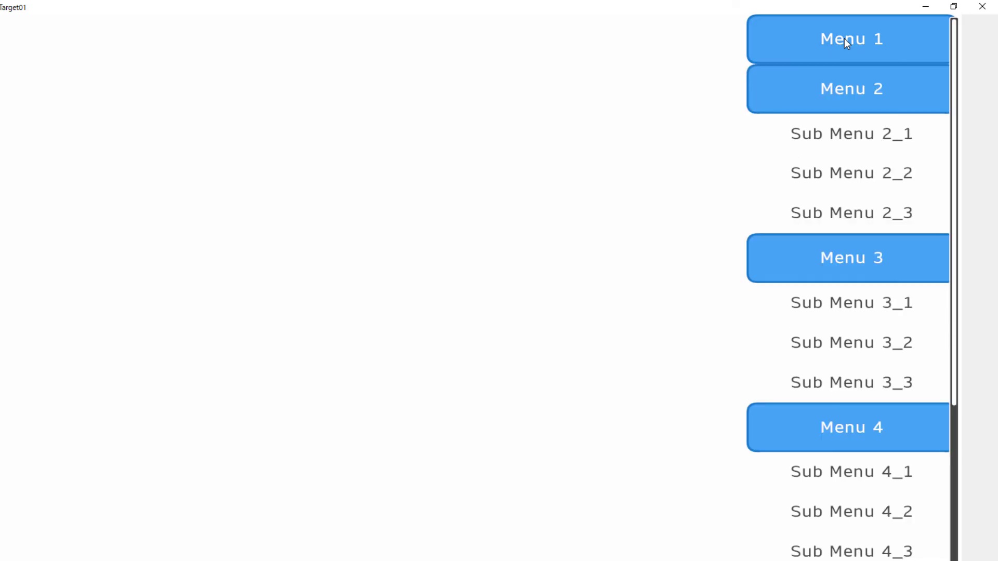
click(841, 91)
click(839, 143)
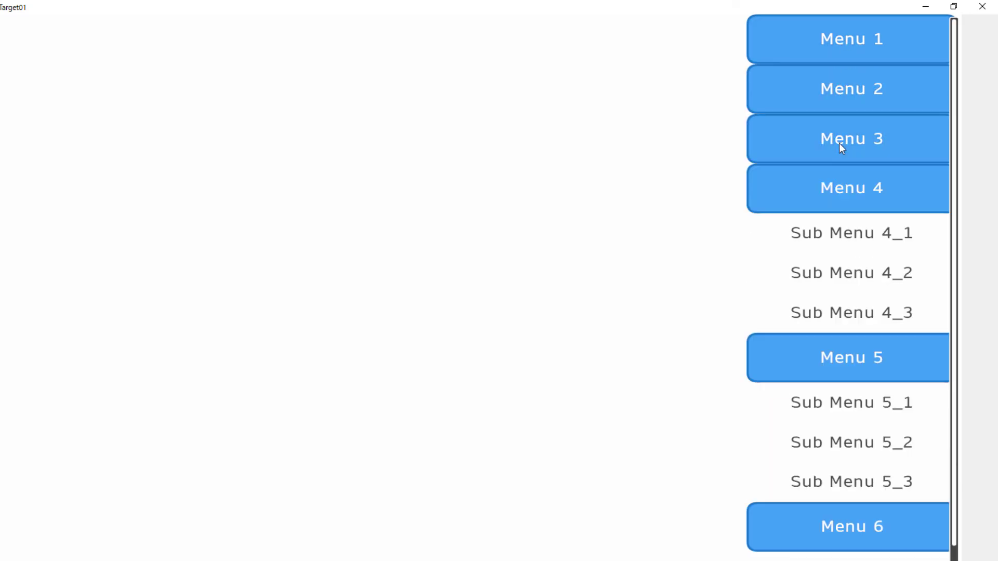
click(838, 182)
click(835, 231)
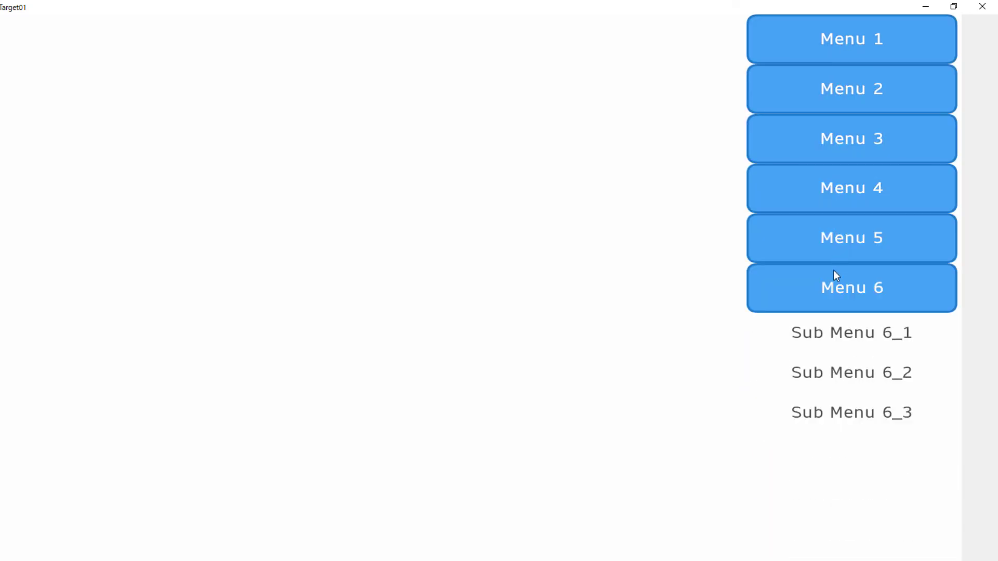
click(833, 270)
- Test toggling the Menu 5 and Menu 3 sub menus open and closed, and expand those of Menu 6 and Menu 4 in the simulation
click(835, 243)
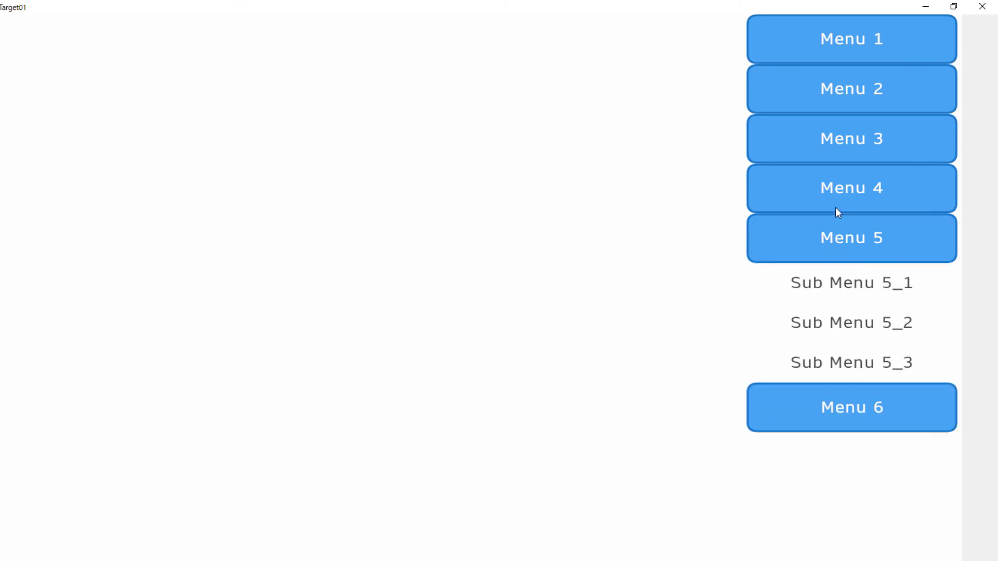
click(842, 131)
click(842, 131)
click(842, 246)
click(841, 304)
click(833, 195)
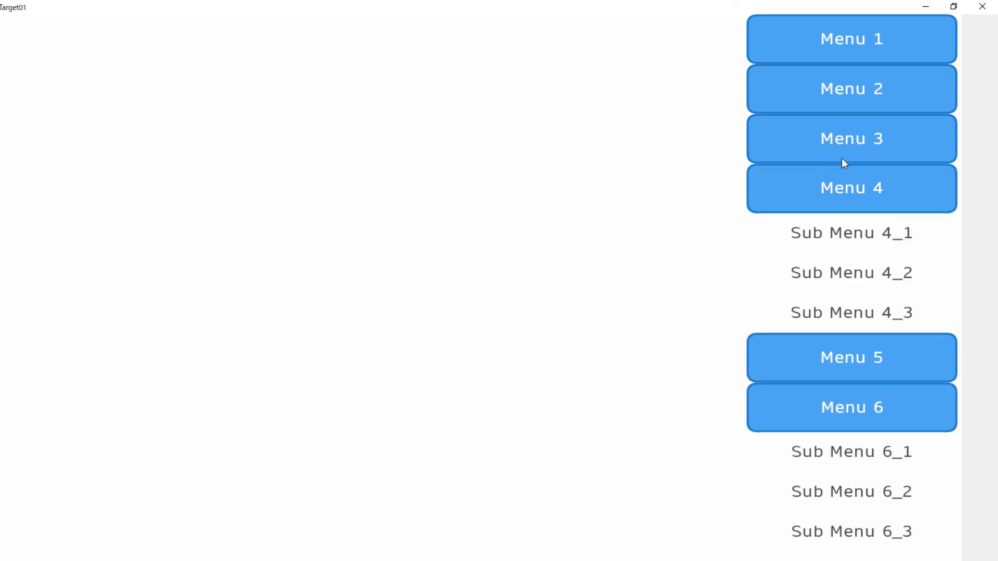
- Expand the sub menus of Menu 2, Menu 1, Menu 3 and Menu 5 in the simulation and check the extended list
click(842, 89)
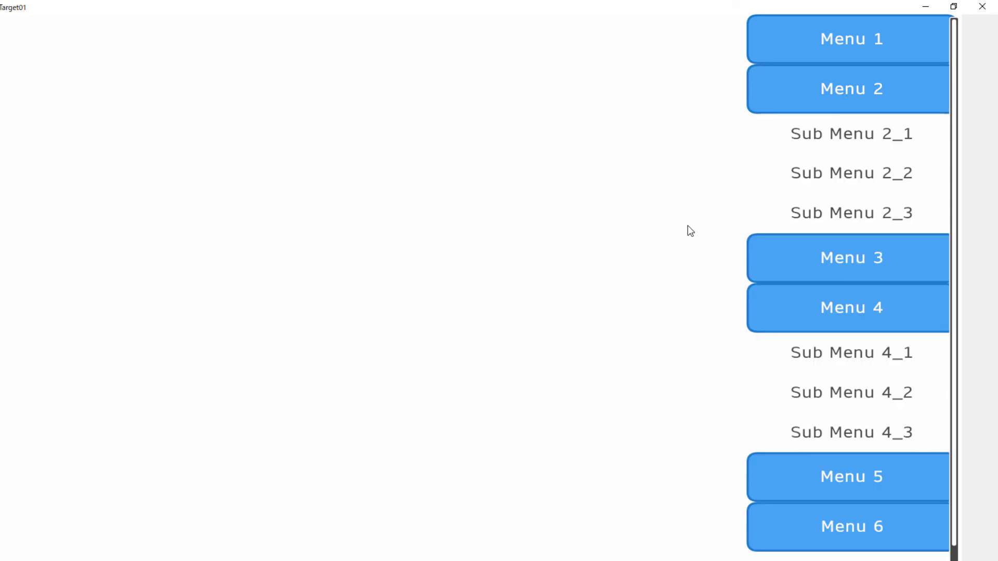
click(826, 54)
click(847, 380)
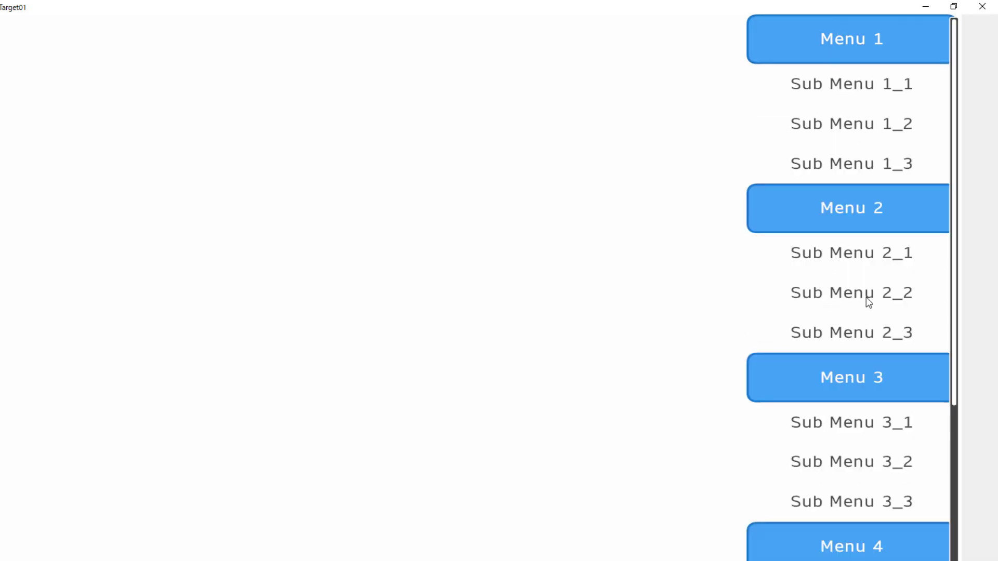
scroll(867, 301, down, 5)
click(860, 413)
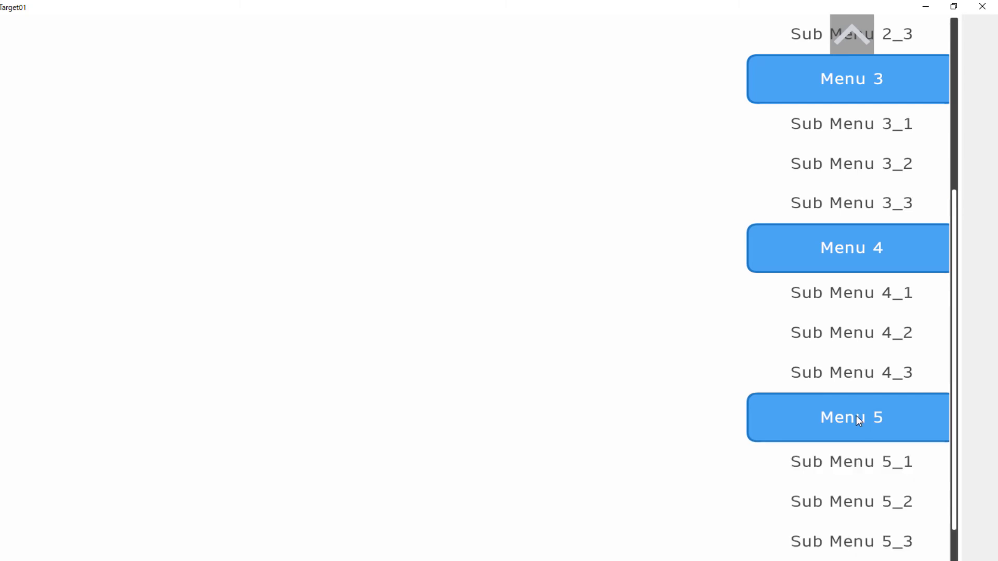
scroll(856, 416, down, 2)
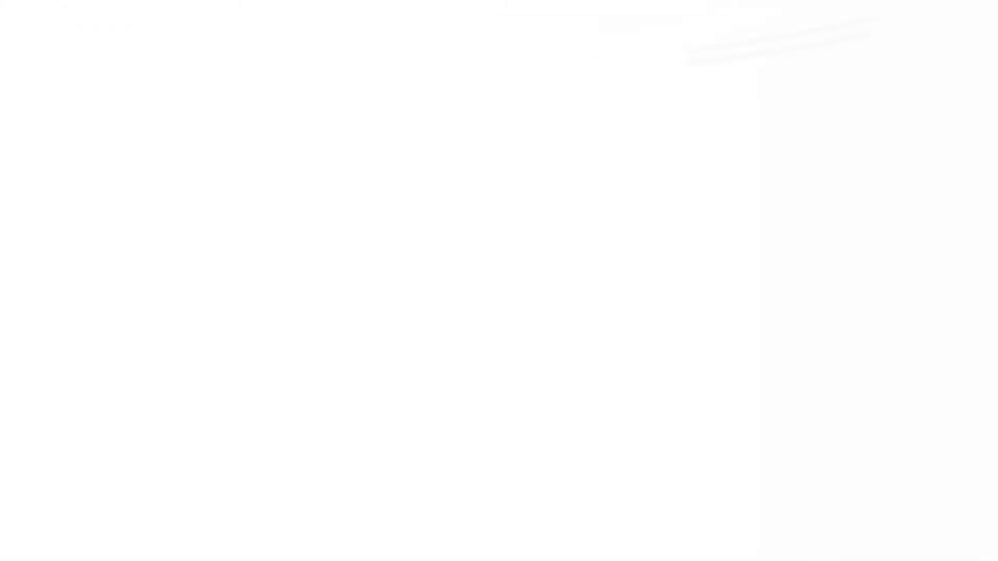